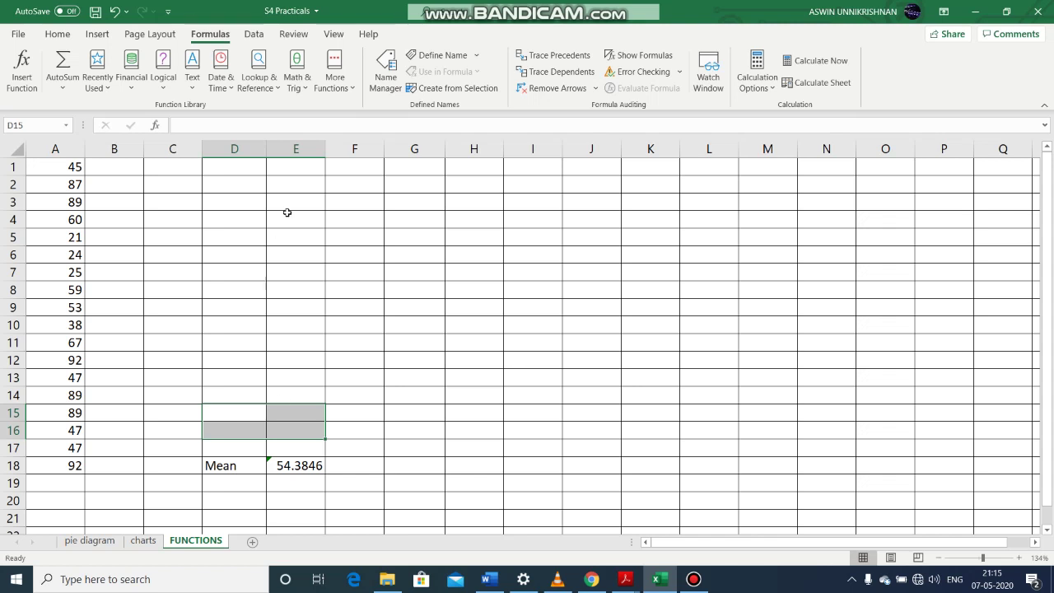
Step: Inspect the AVERAGE formula and its source range behind the mean in E18
{"action": "left_click", "coordinate": [288, 466]}
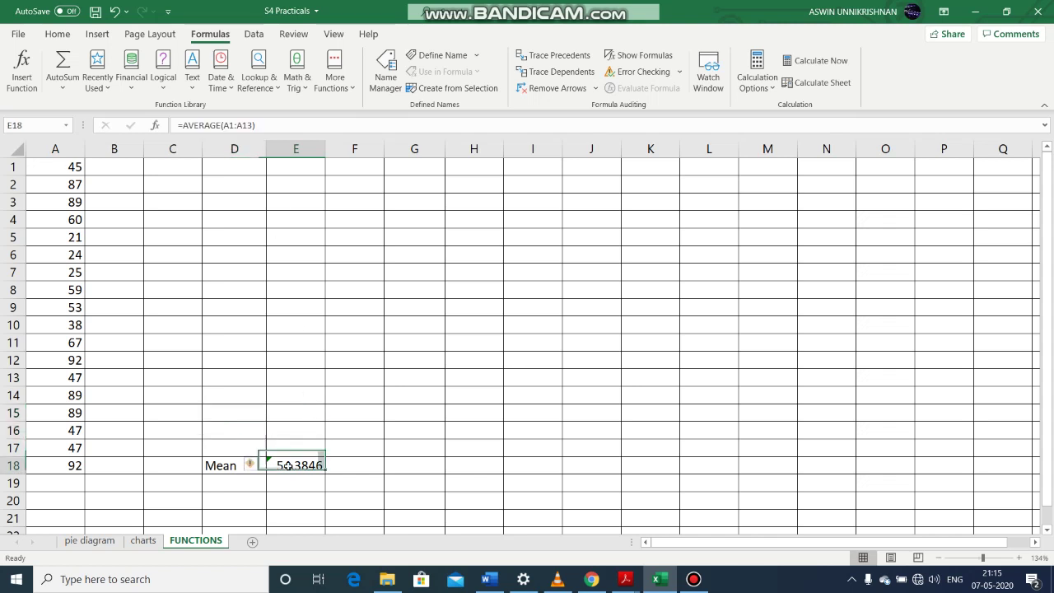
{"action": "left_click", "coordinate": [281, 131]}
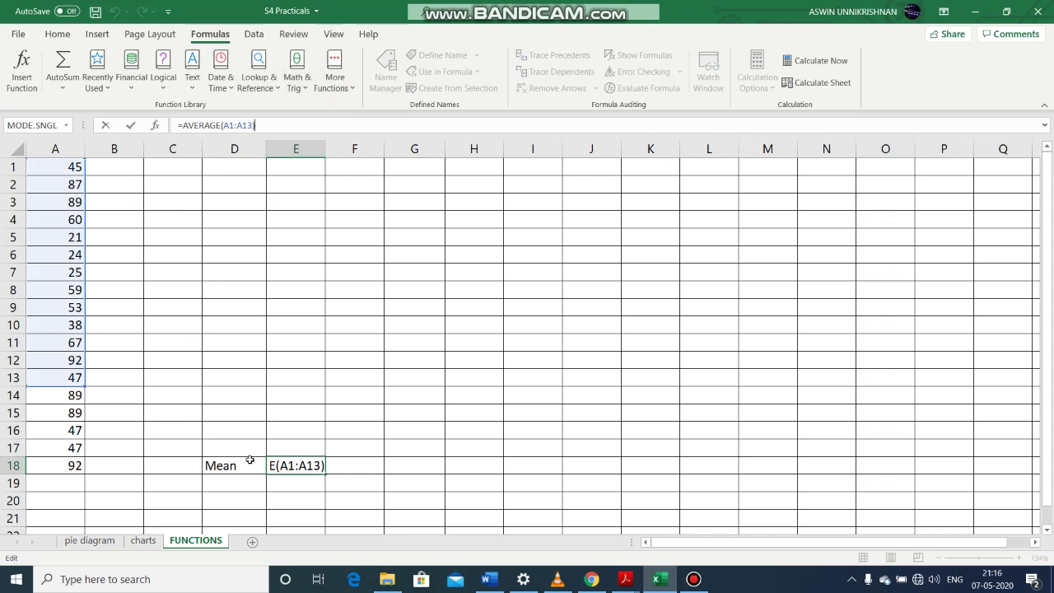
Step: Insert the statistical MEDIAN function in E15 with A1:A18 as its number range
{"action": "left_click", "coordinate": [295, 412]}
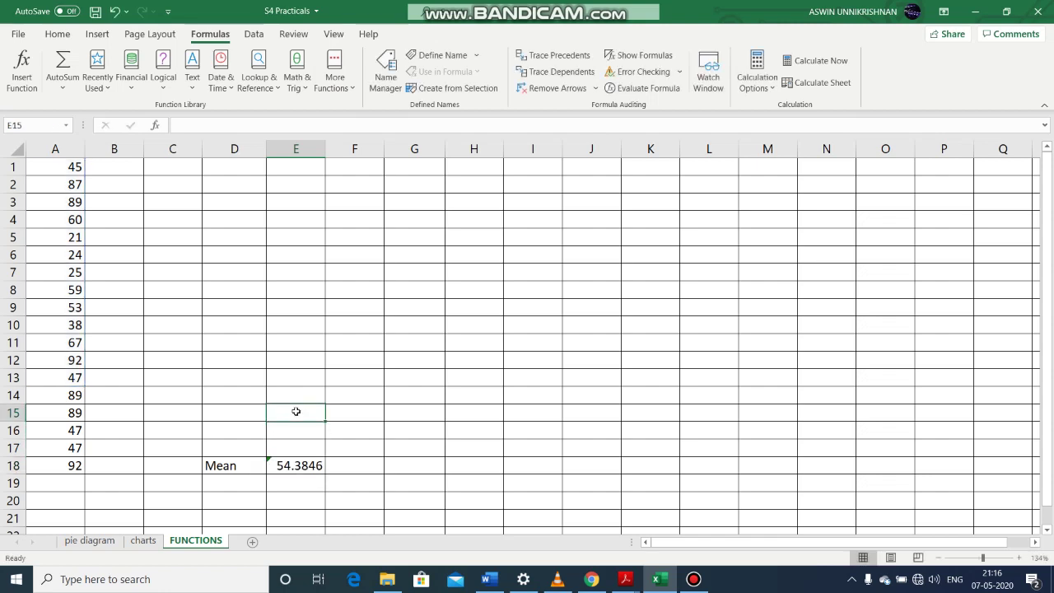
{"action": "left_click", "coordinate": [344, 85]}
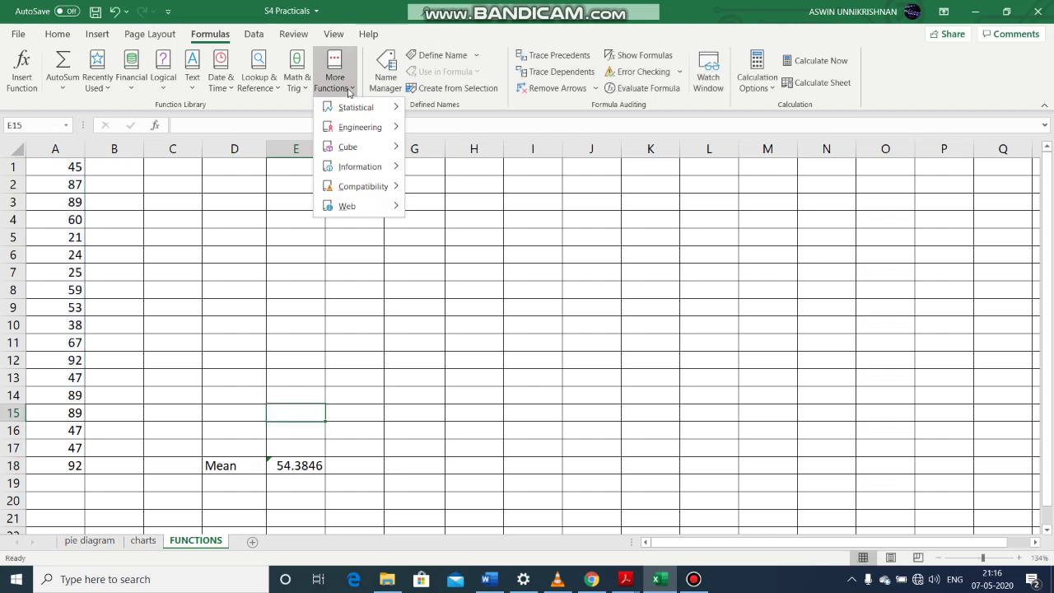
{"action": "mouse_move", "coordinate": [356, 111]}
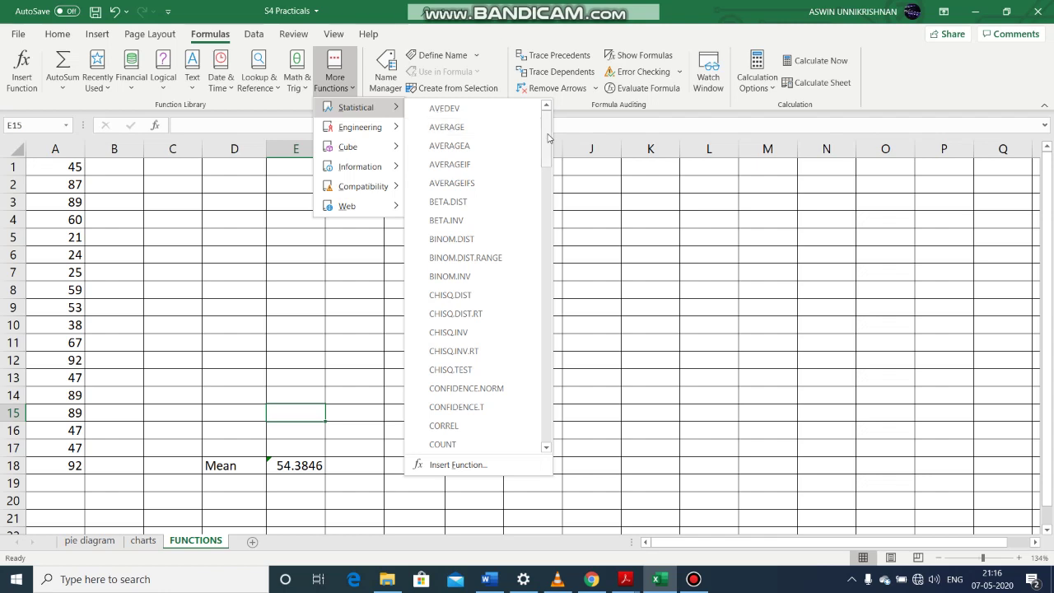
{"action": "left_click_drag", "start_coordinate": [547, 138], "coordinate": [549, 298]}
{"action": "left_click", "coordinate": [453, 284]}
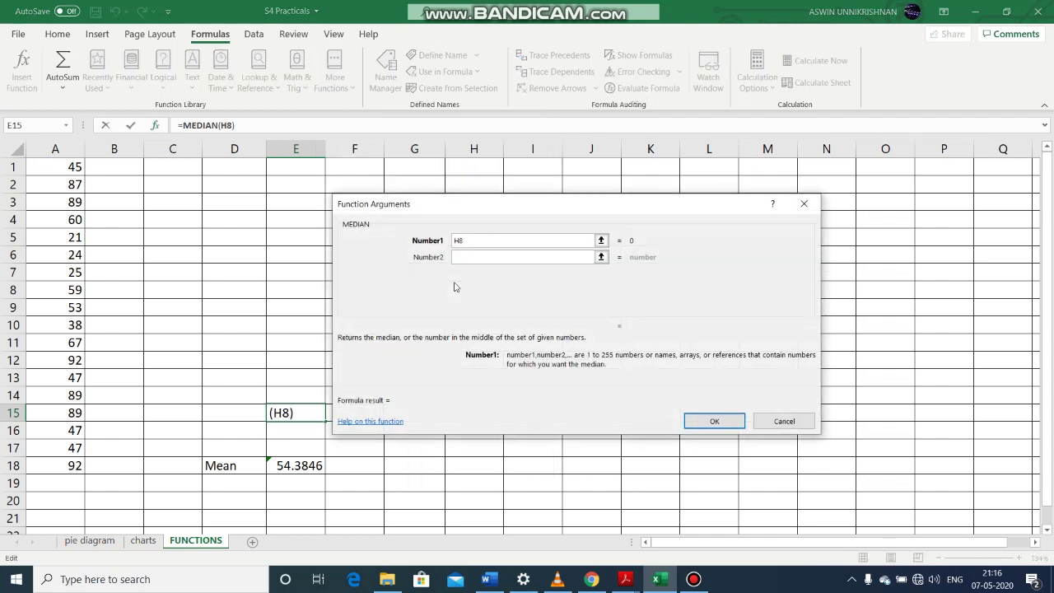
{"action": "key", "text": "BackSpace"}
{"action": "key", "text": "BackSpace"}
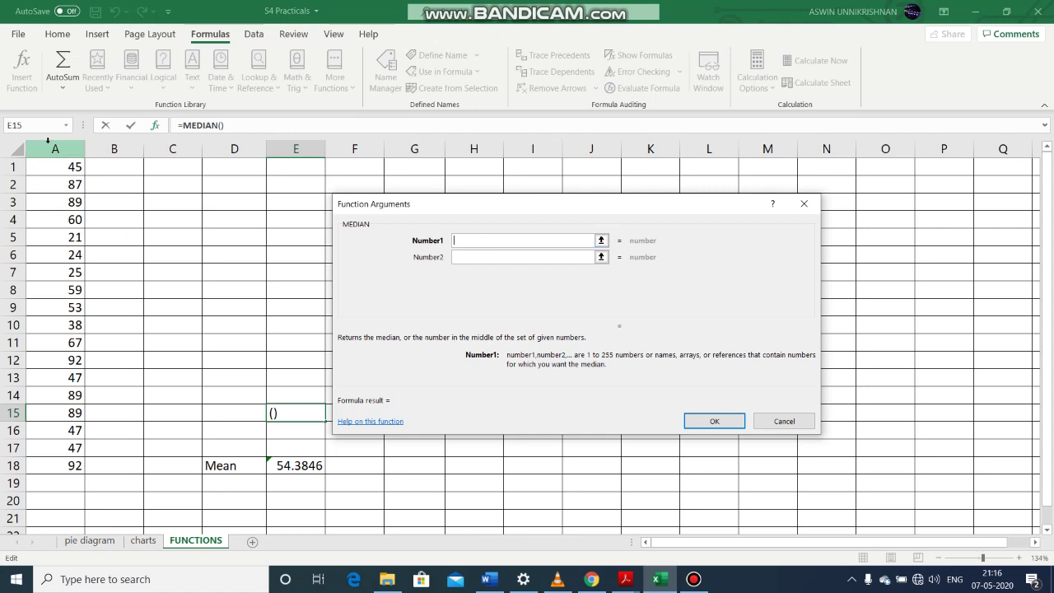
{"action": "left_click_drag", "start_coordinate": [44, 167], "coordinate": [44, 465]}
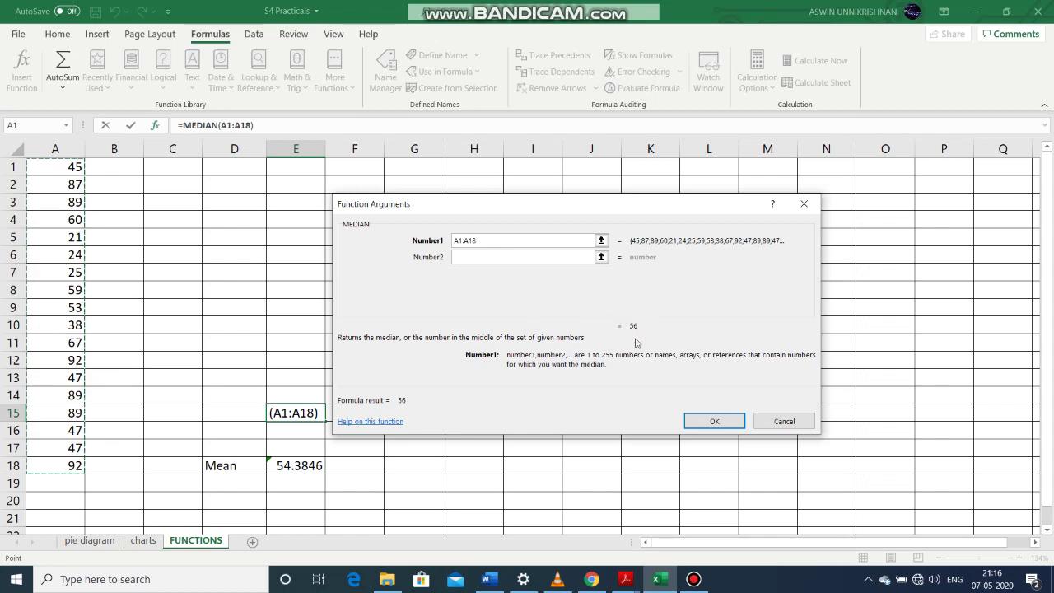
{"action": "left_click", "coordinate": [730, 423]}
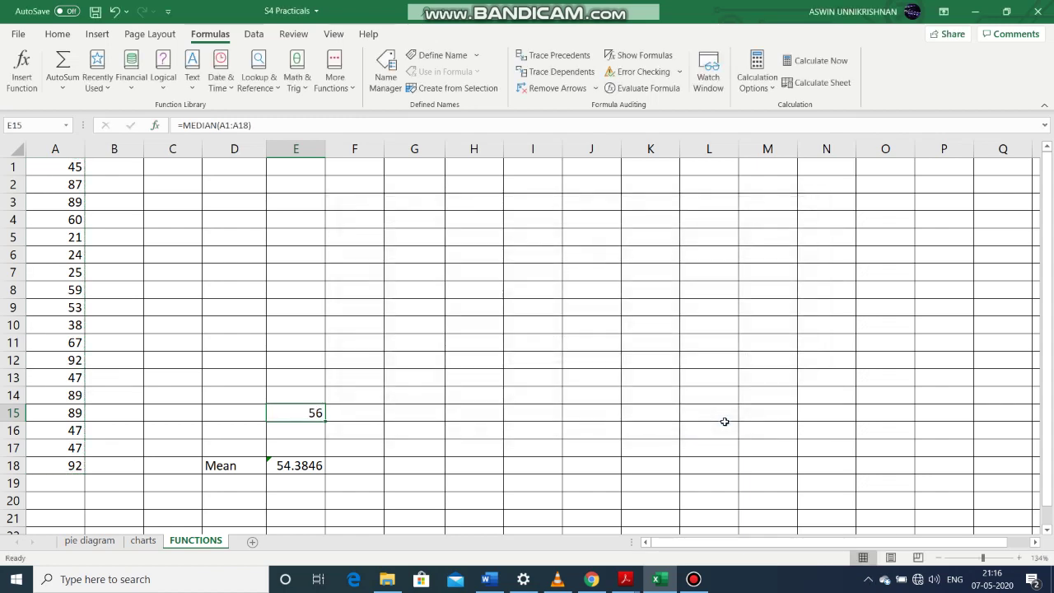
Step: Label the median result by entering Median in D15
{"action": "left_click", "coordinate": [252, 411]}
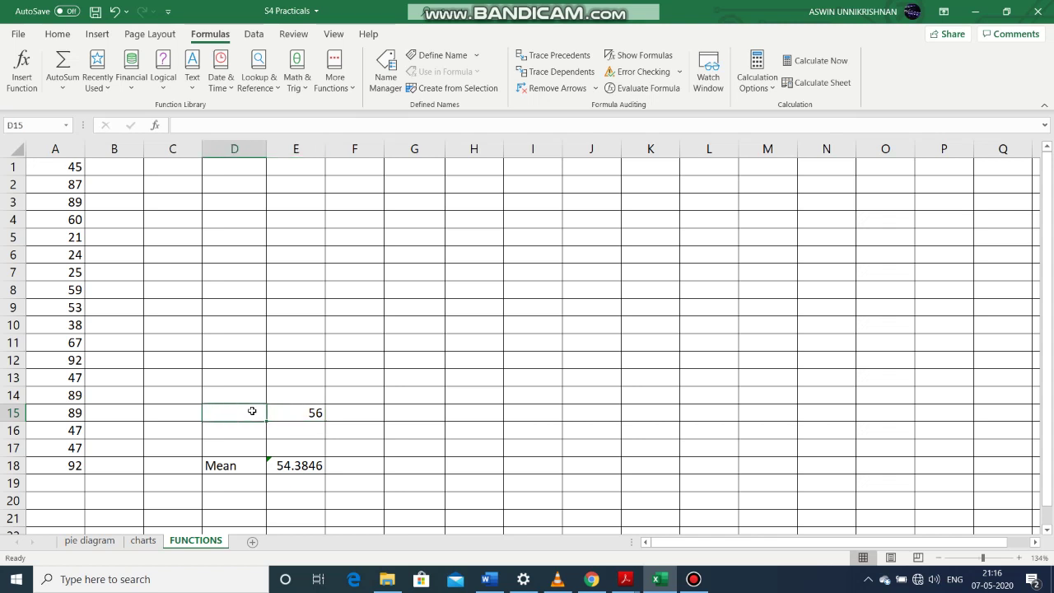
{"action": "type", "text": "Med"}
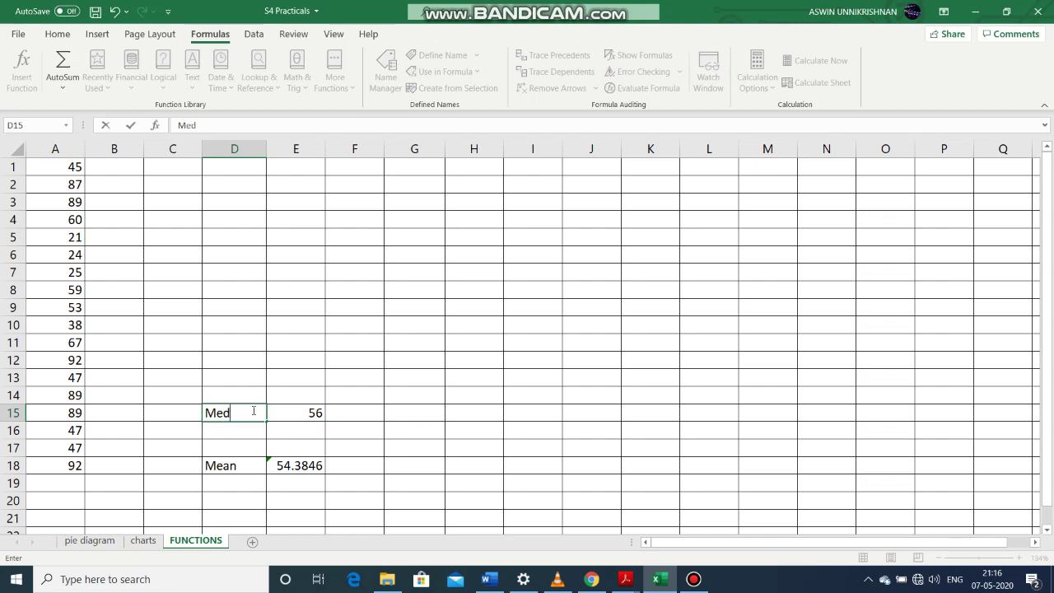
{"action": "type", "text": "ian"}
{"action": "left_click_drag", "start_coordinate": [228, 370], "coordinate": [278, 172]}
{"action": "left_click", "coordinate": [292, 167]}
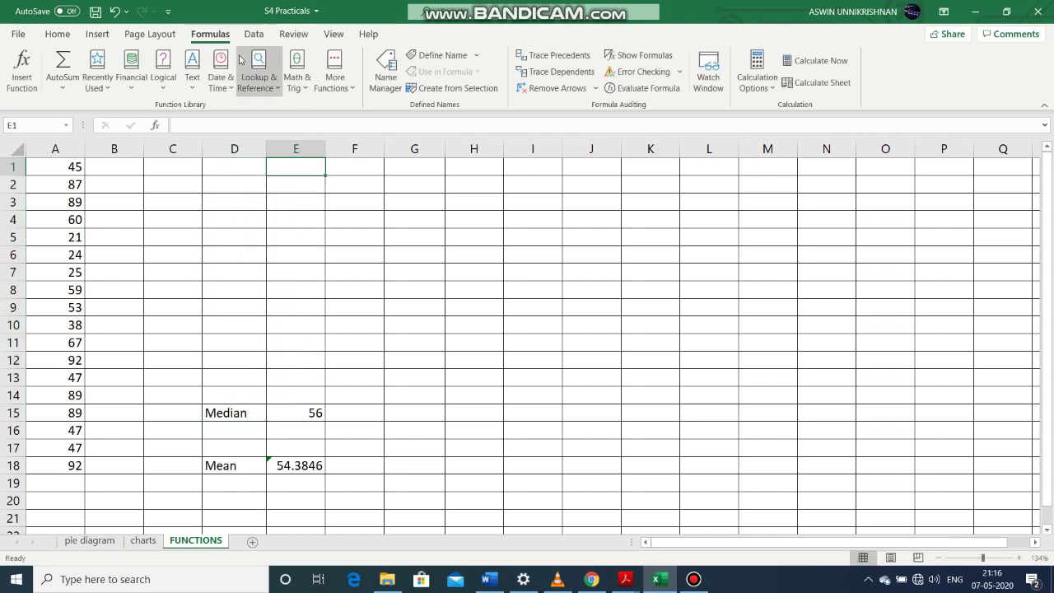
{"action": "left_click", "coordinate": [336, 92]}
{"action": "mouse_move", "coordinate": [360, 109]}
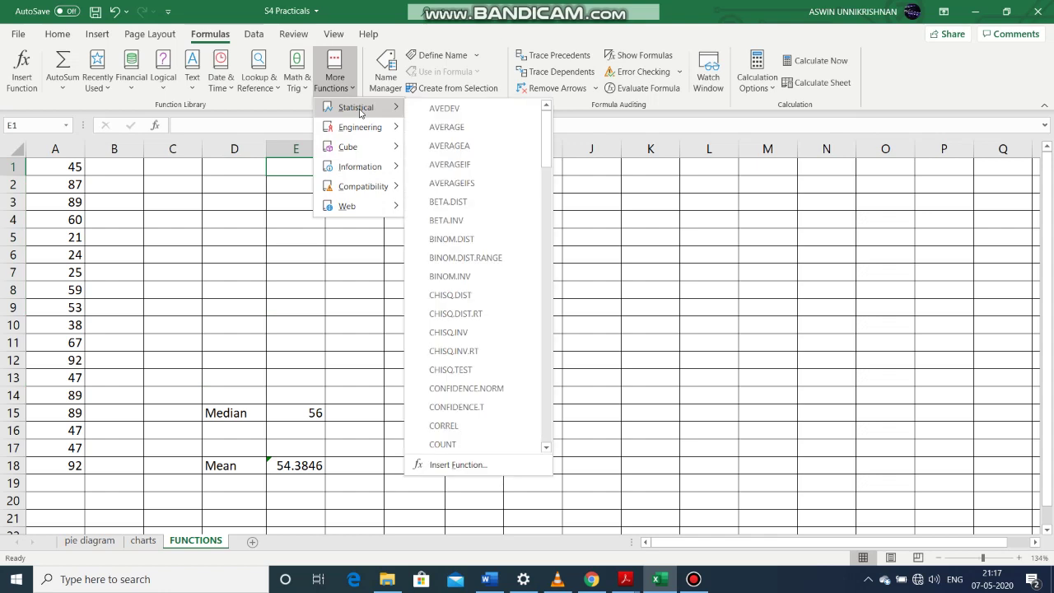
{"action": "left_click_drag", "start_coordinate": [546, 132], "coordinate": [555, 306]}
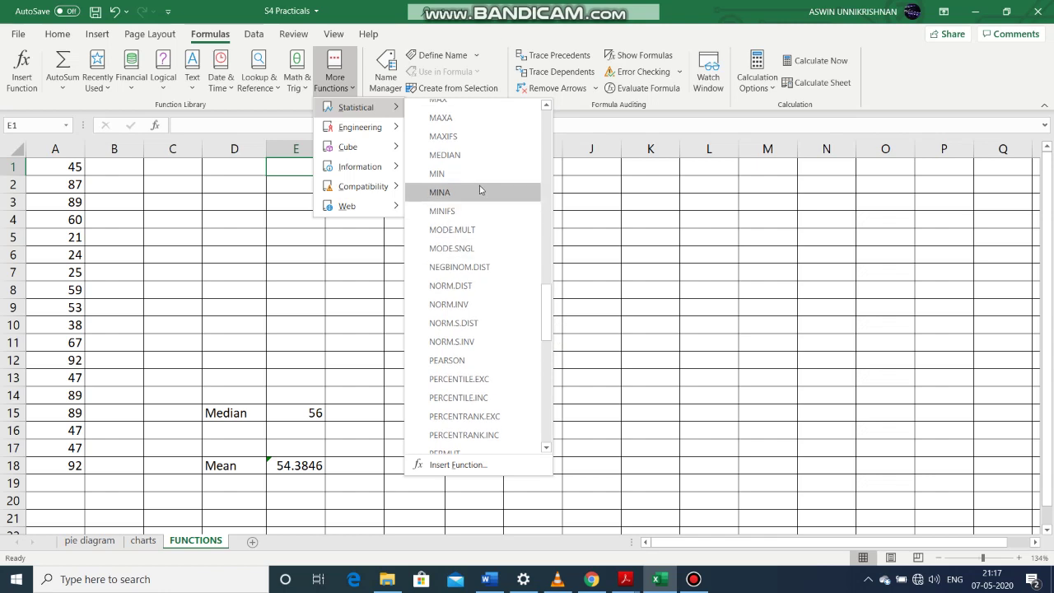
{"action": "left_click", "coordinate": [463, 154]}
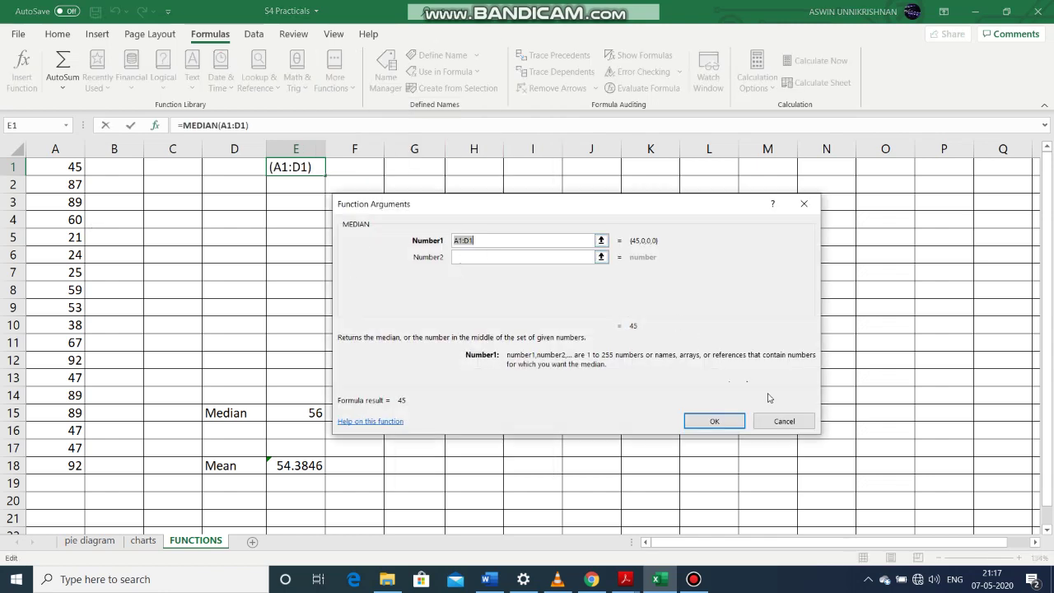
{"action": "left_click", "coordinate": [800, 205]}
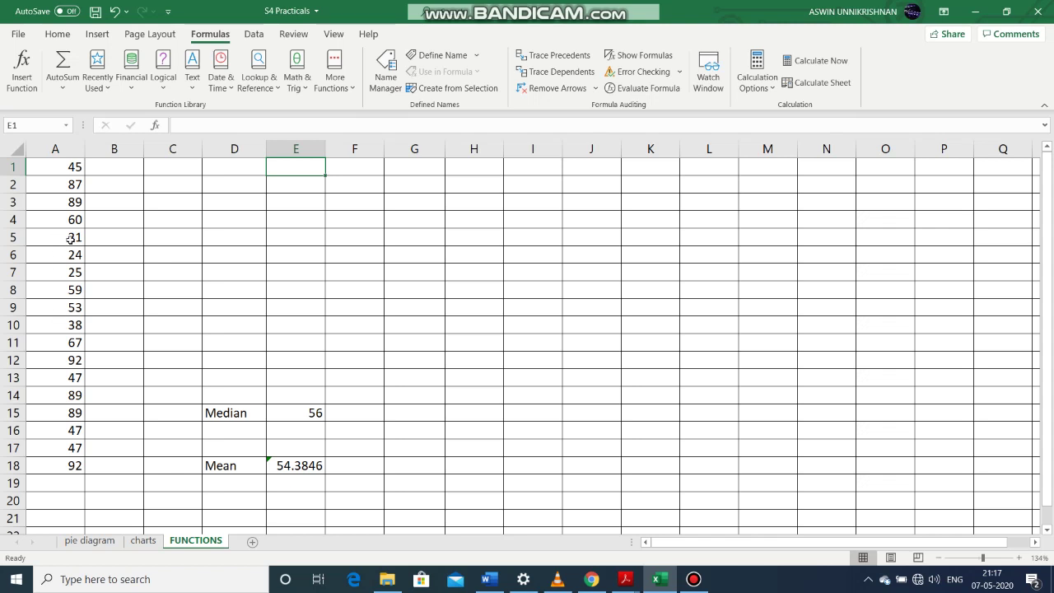
Step: Examine the data in column A for values that occur more than once
{"action": "left_click", "coordinate": [60, 376]}
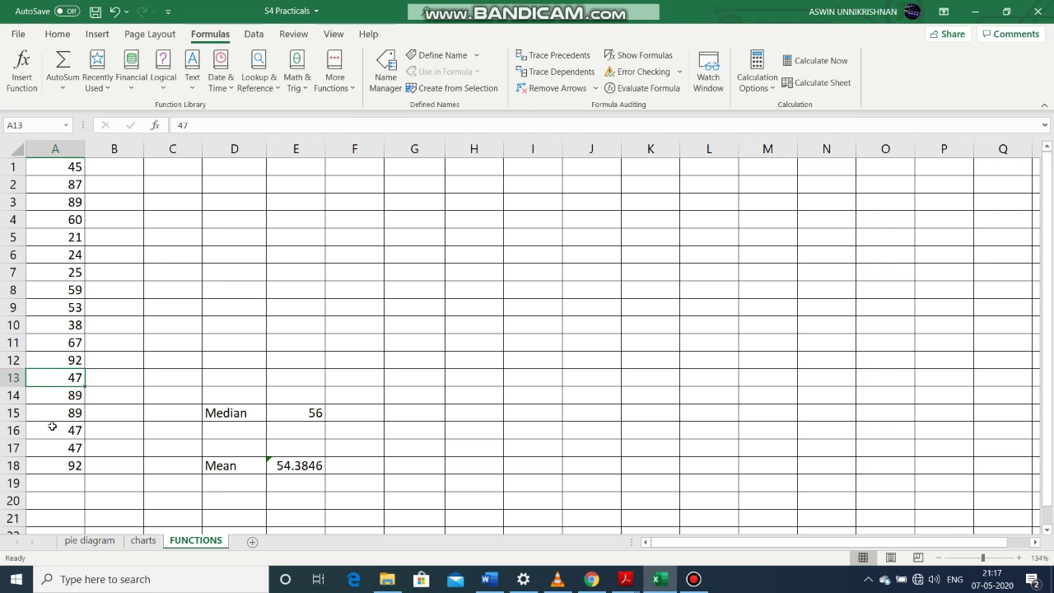
{"action": "left_click", "coordinate": [38, 198]}
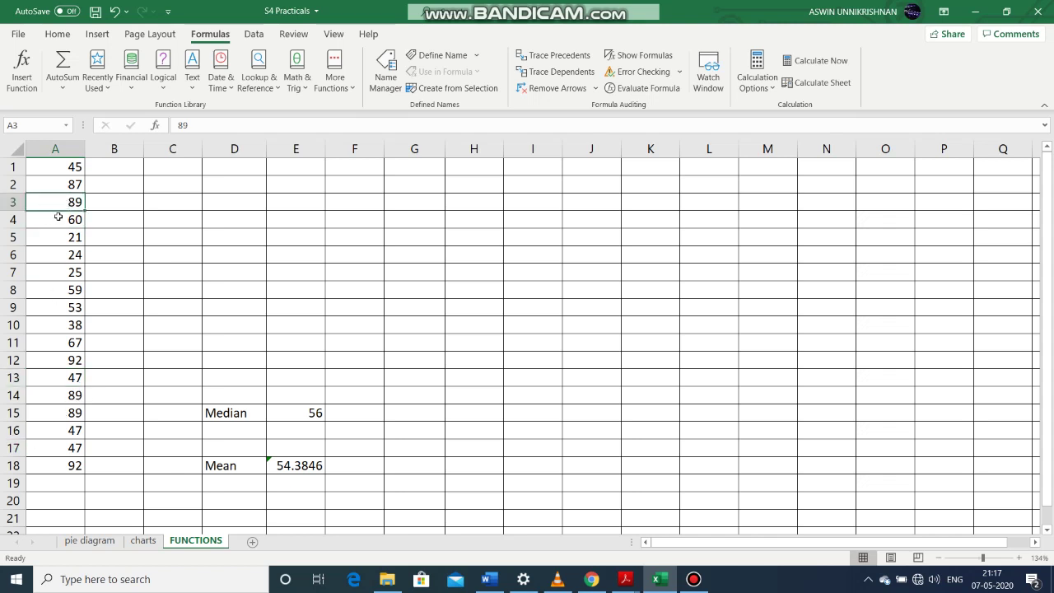
{"action": "left_click", "coordinate": [61, 414]}
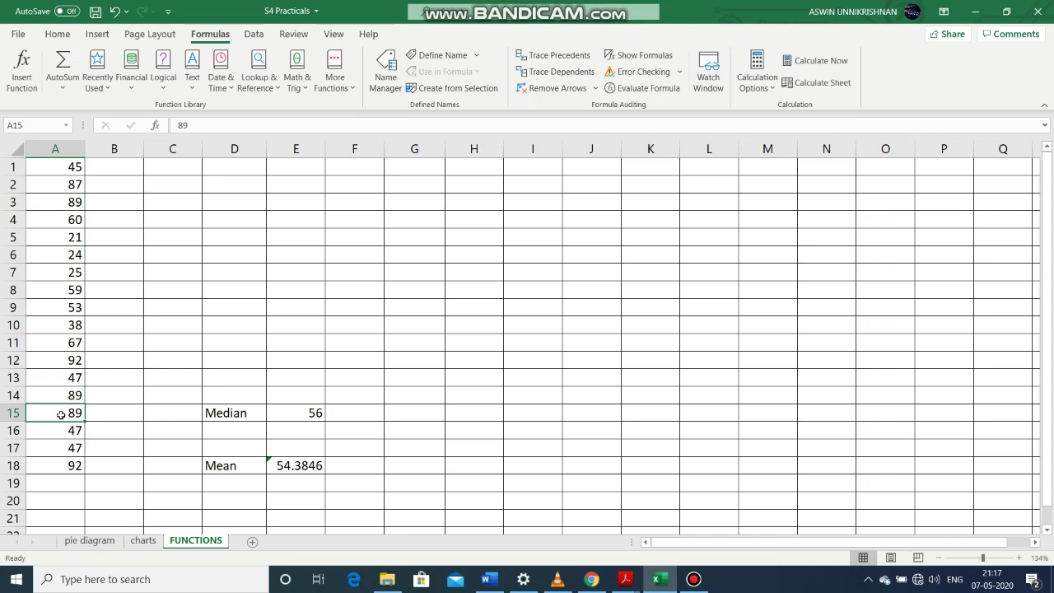
{"action": "left_click_drag", "start_coordinate": [51, 376], "coordinate": [51, 418]}
{"action": "left_click", "coordinate": [51, 417]}
{"action": "left_click", "coordinate": [334, 81]}
{"action": "mouse_move", "coordinate": [350, 107]}
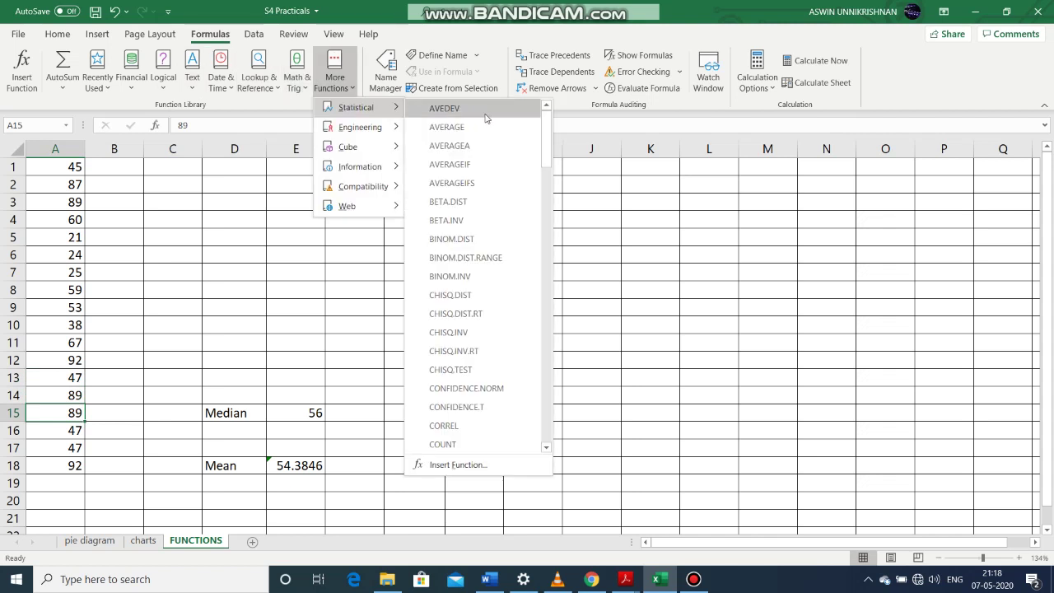
{"action": "left_click_drag", "start_coordinate": [546, 138], "coordinate": [553, 303]}
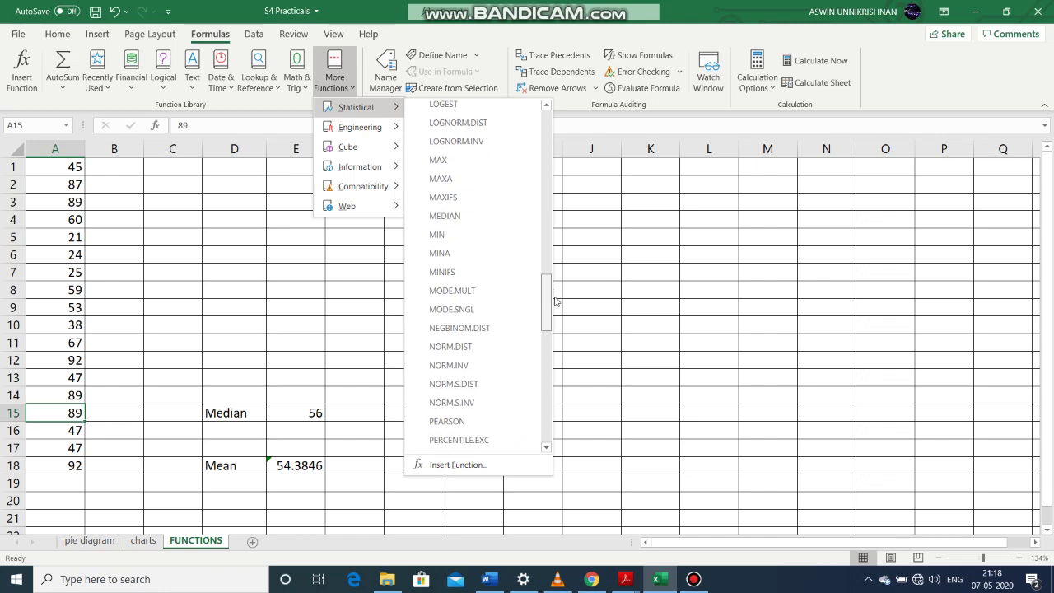
{"action": "left_click", "coordinate": [457, 310]}
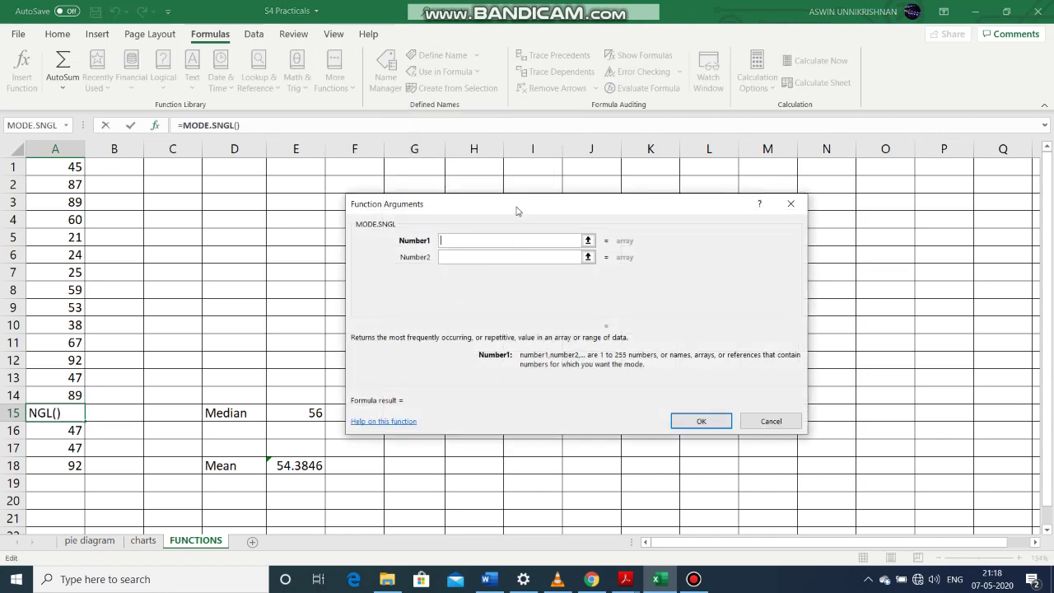
{"action": "left_click_drag", "start_coordinate": [517, 211], "coordinate": [542, 198]}
{"action": "left_click", "coordinate": [816, 192]}
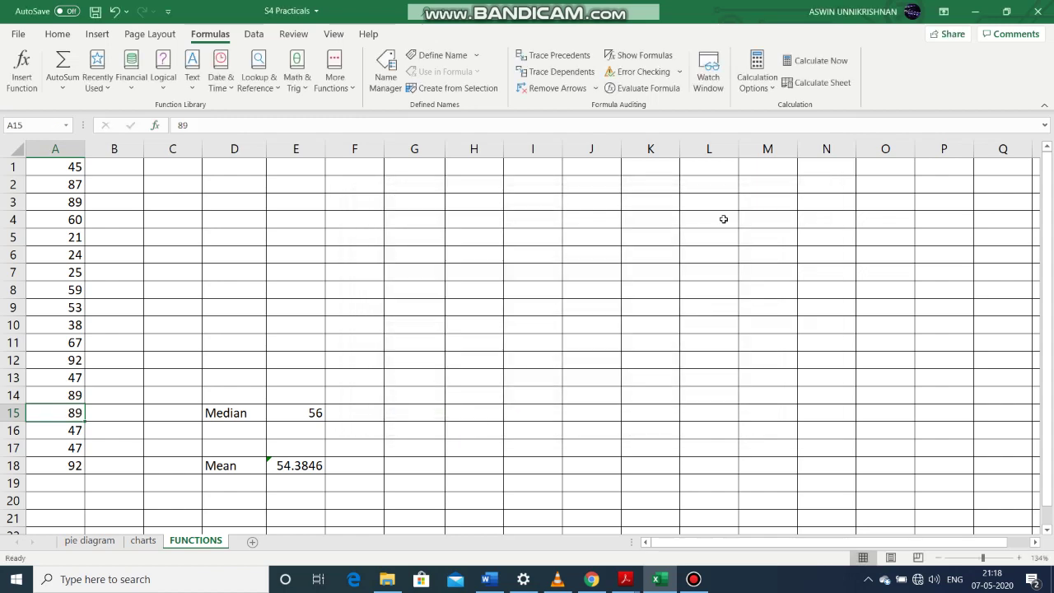
{"action": "left_click", "coordinate": [302, 361]}
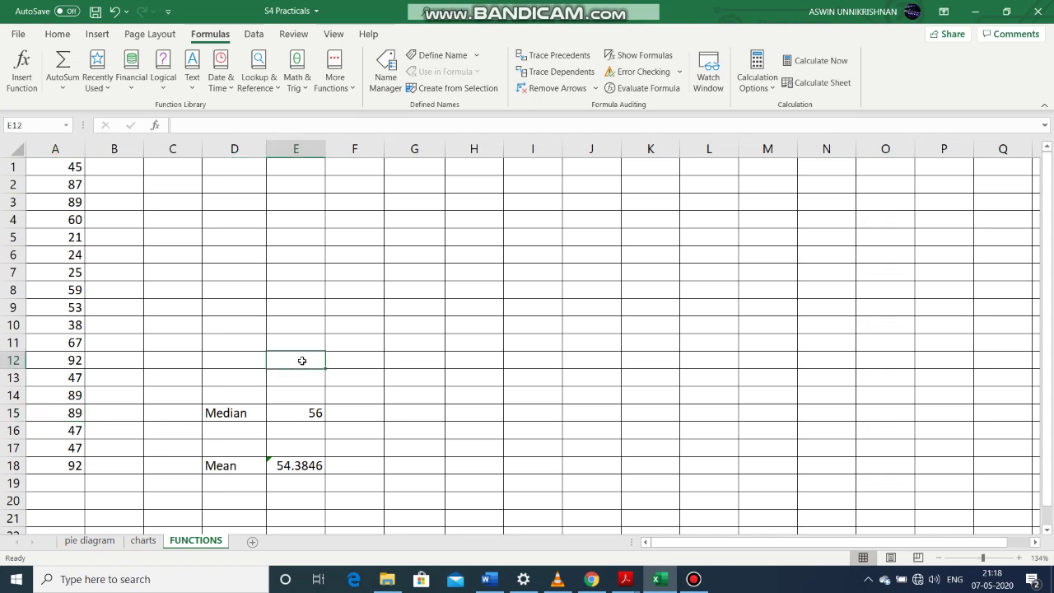
{"action": "left_click", "coordinate": [335, 76]}
{"action": "mouse_move", "coordinate": [371, 111]}
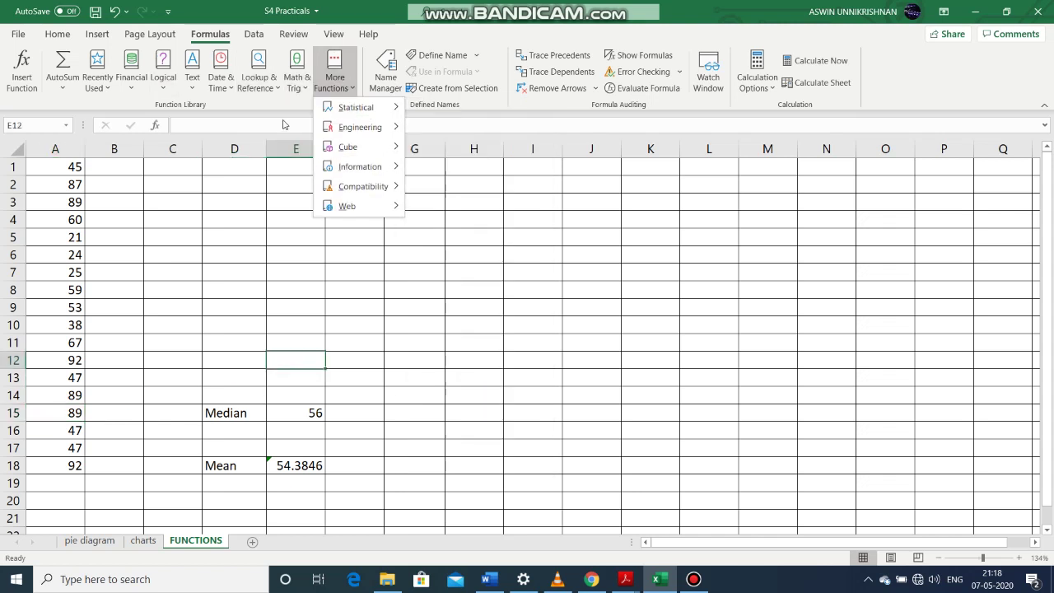
{"action": "left_click", "coordinate": [331, 90]}
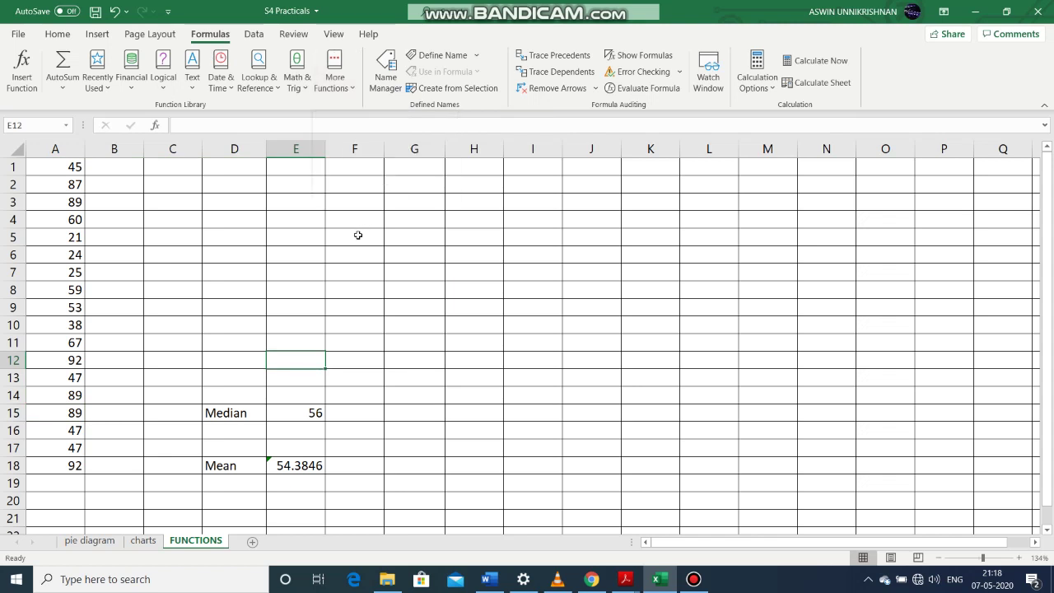
{"action": "left_click", "coordinate": [355, 237]}
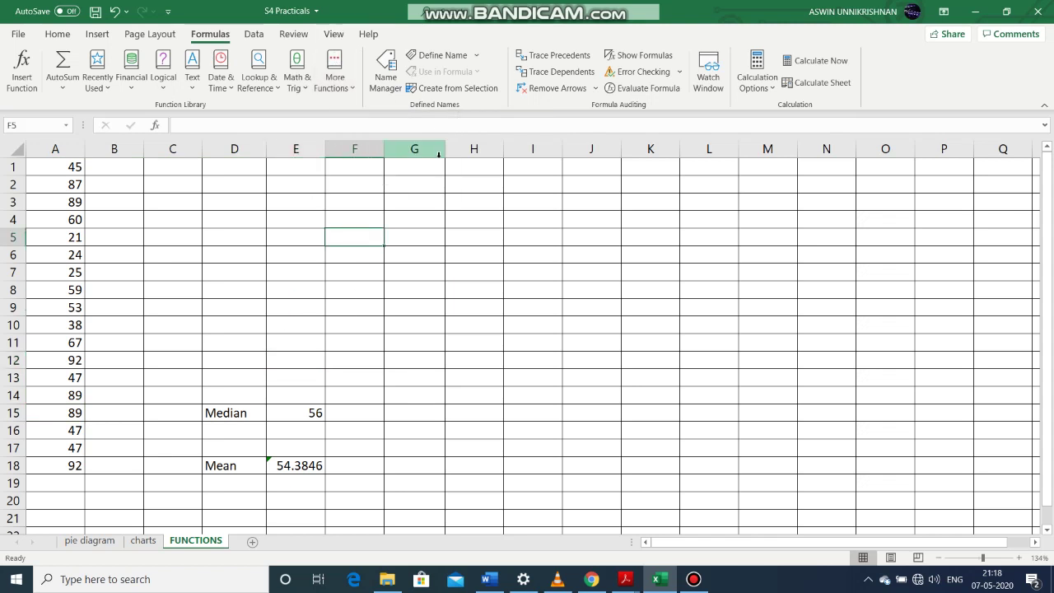
{"action": "left_click", "coordinate": [107, 91]}
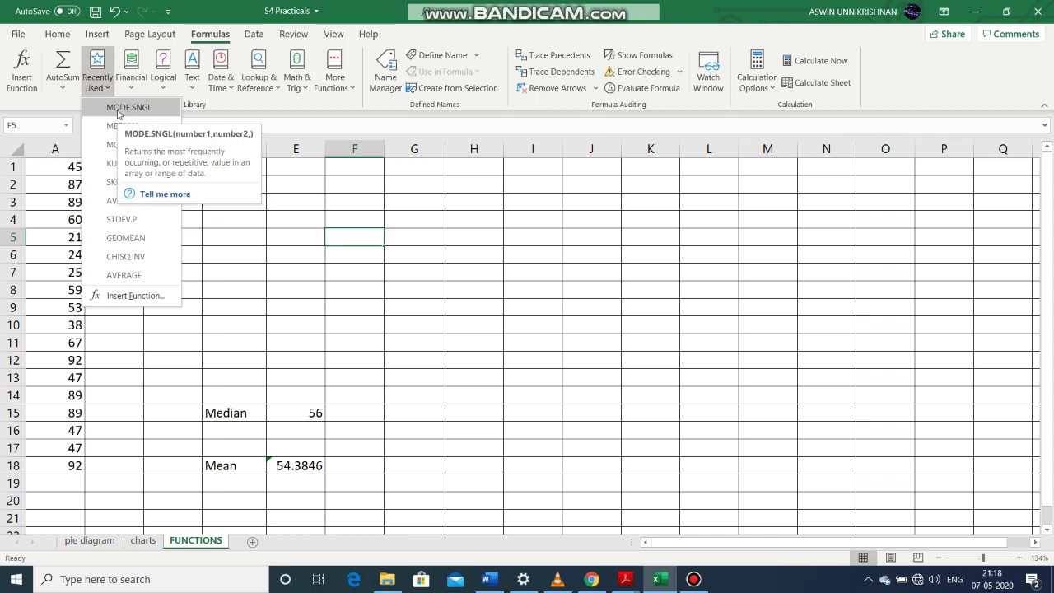
{"action": "left_click", "coordinate": [330, 407]}
Step: Insert the MODE.SNGL function in E12 with A1:A18 as its number range
{"action": "left_click", "coordinate": [302, 364]}
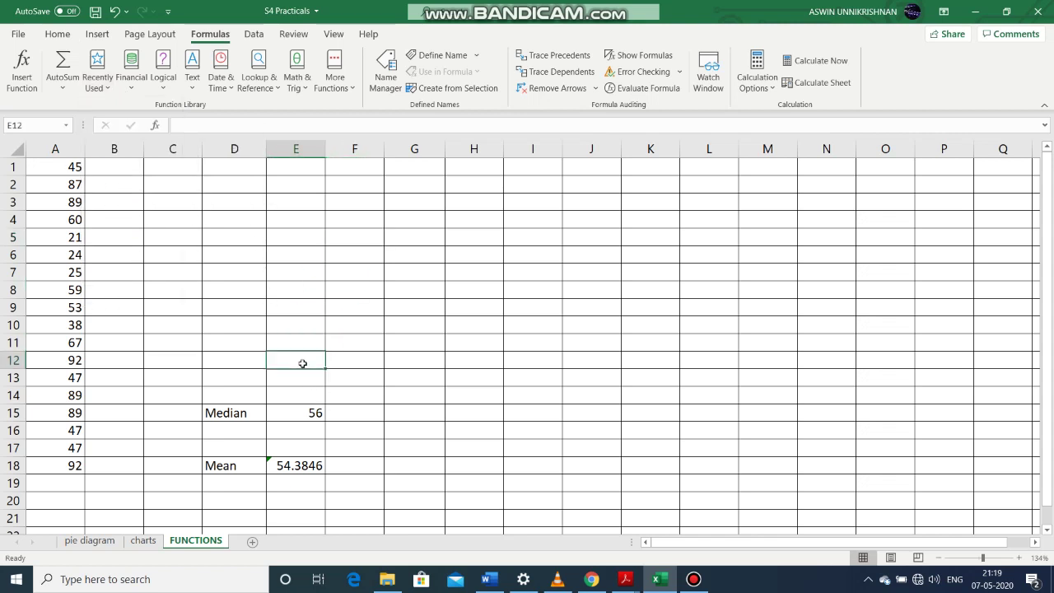
{"action": "left_click", "coordinate": [98, 83]}
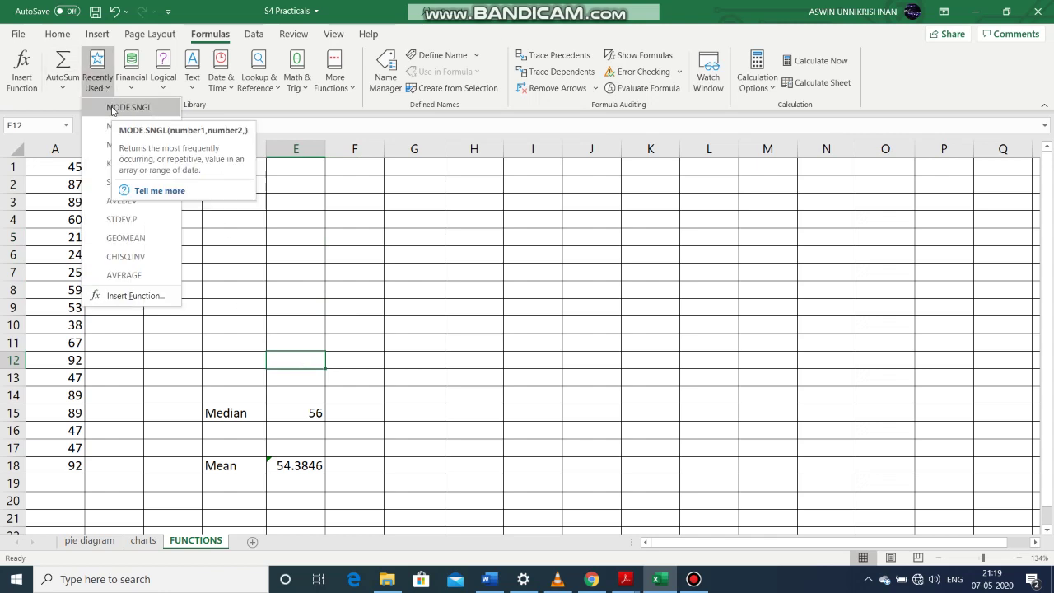
{"action": "left_click", "coordinate": [112, 110]}
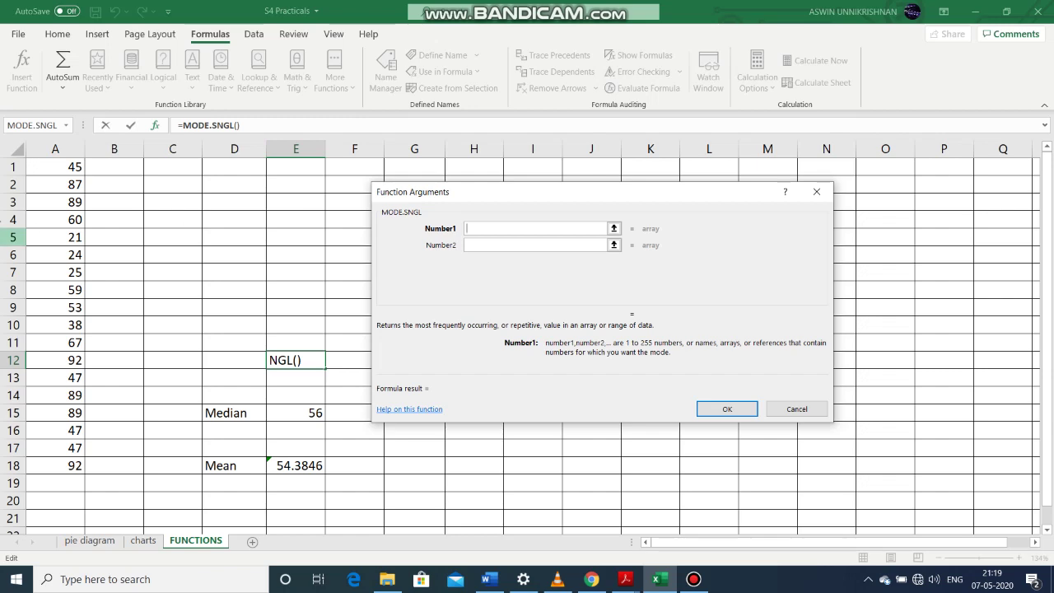
{"action": "left_click_drag", "start_coordinate": [47, 169], "coordinate": [41, 465]}
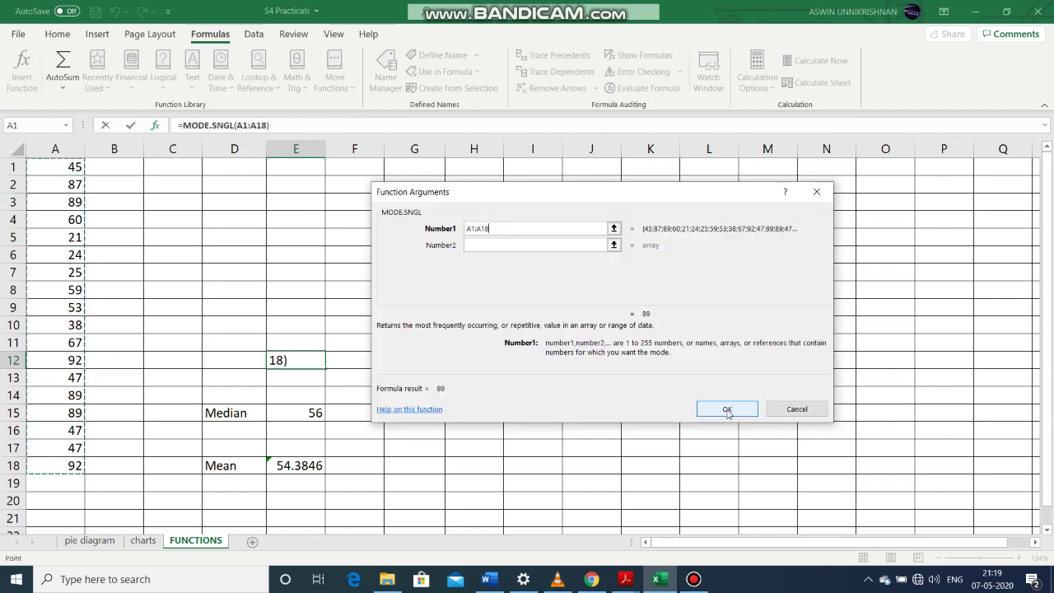
{"action": "left_click", "coordinate": [727, 409]}
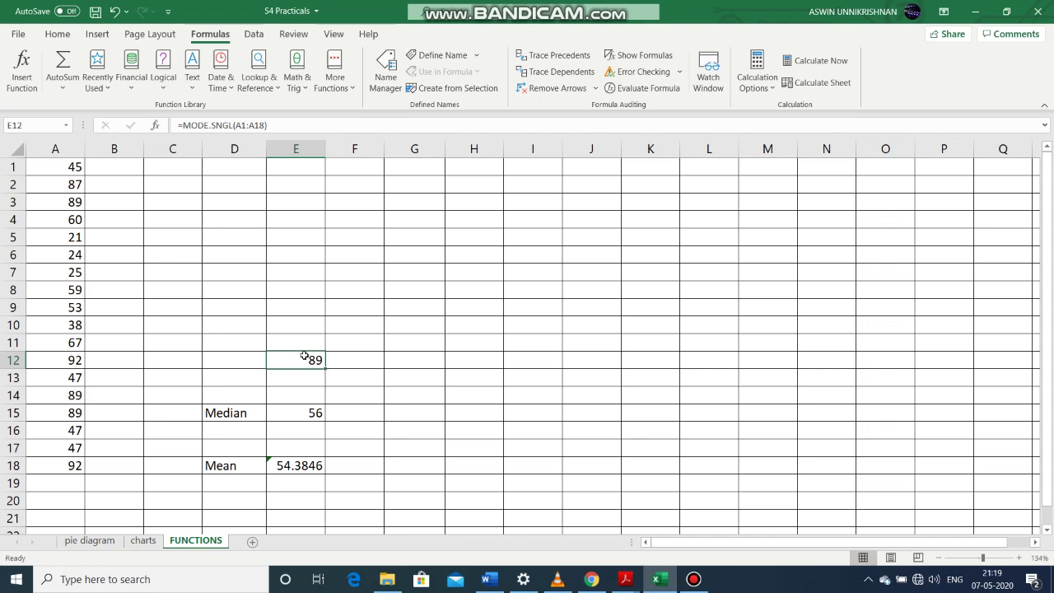
Step: Review the MODE.SNGL formula in E12 and compare it with the data in column A
{"action": "left_click", "coordinate": [274, 122]}
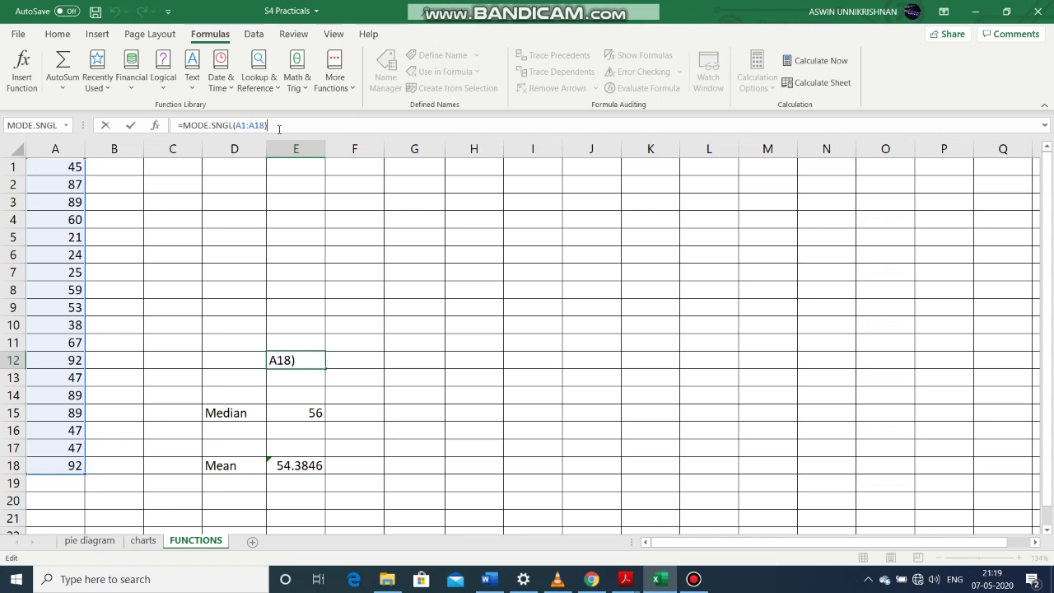
{"action": "left_click", "coordinate": [73, 201]}
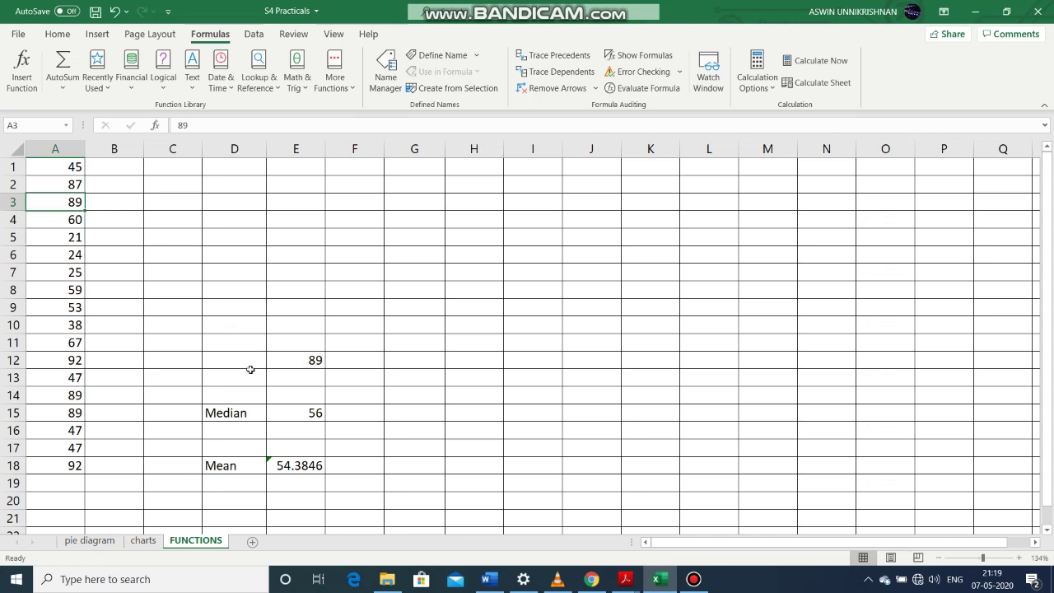
Step: Insert the MODE.MULT function in E7 with A1:A18 as its number range
{"action": "left_click", "coordinate": [305, 342]}
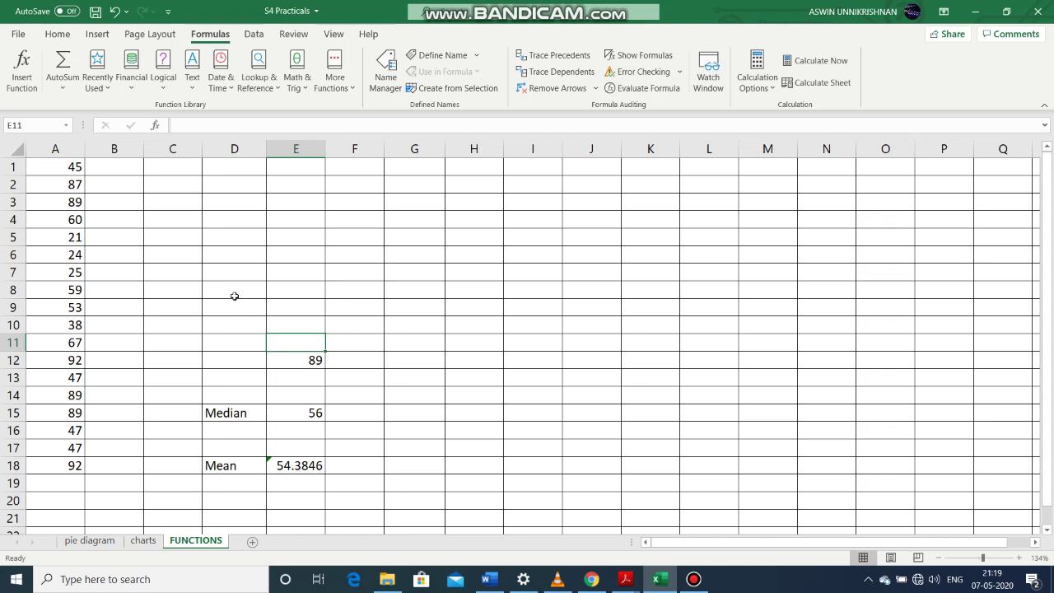
{"action": "left_click", "coordinate": [350, 269]}
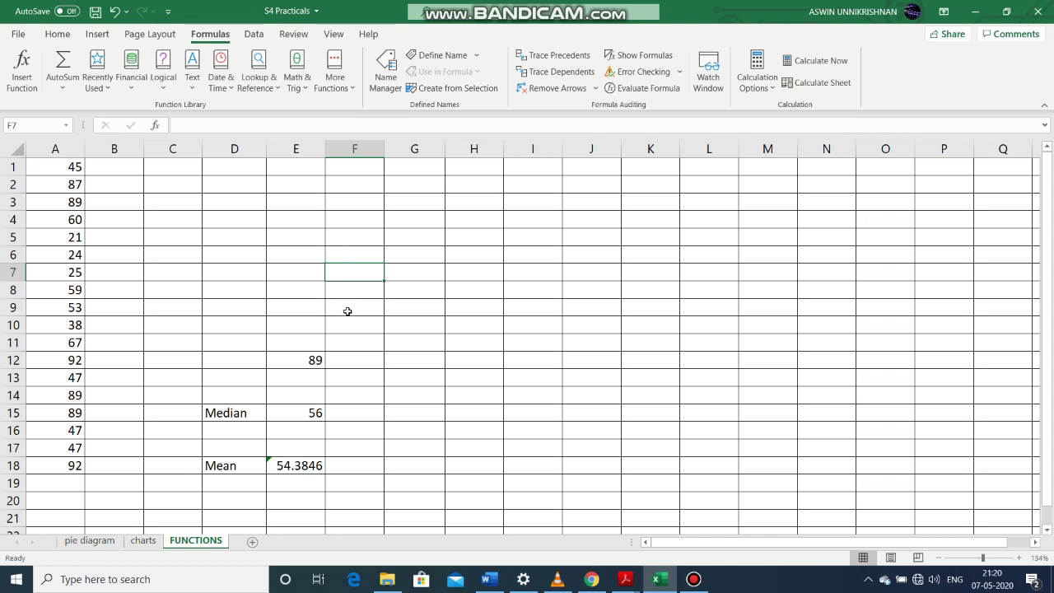
{"action": "left_click", "coordinate": [287, 266]}
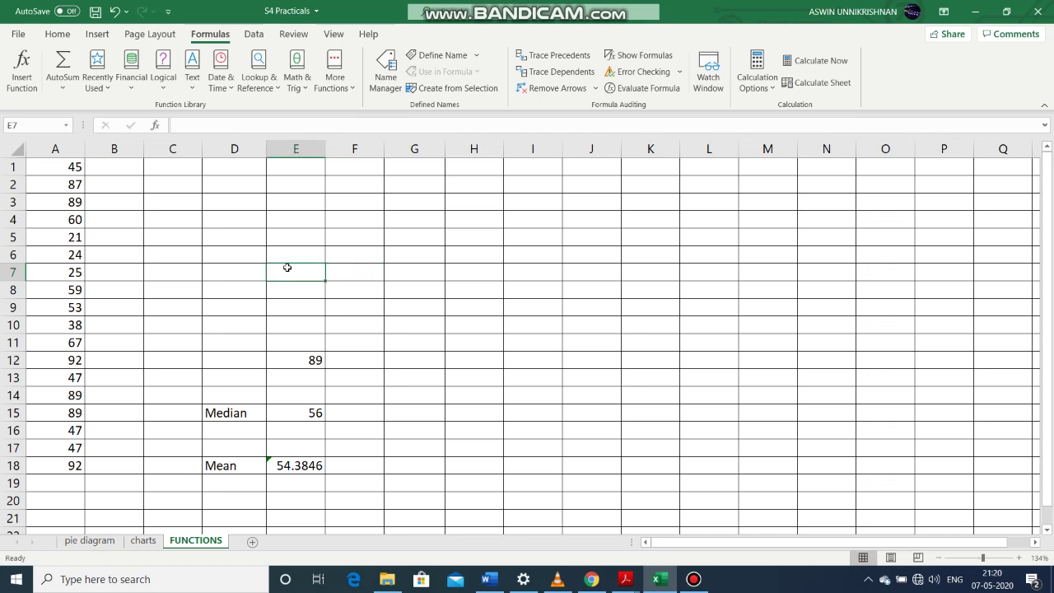
{"action": "left_click", "coordinate": [335, 87]}
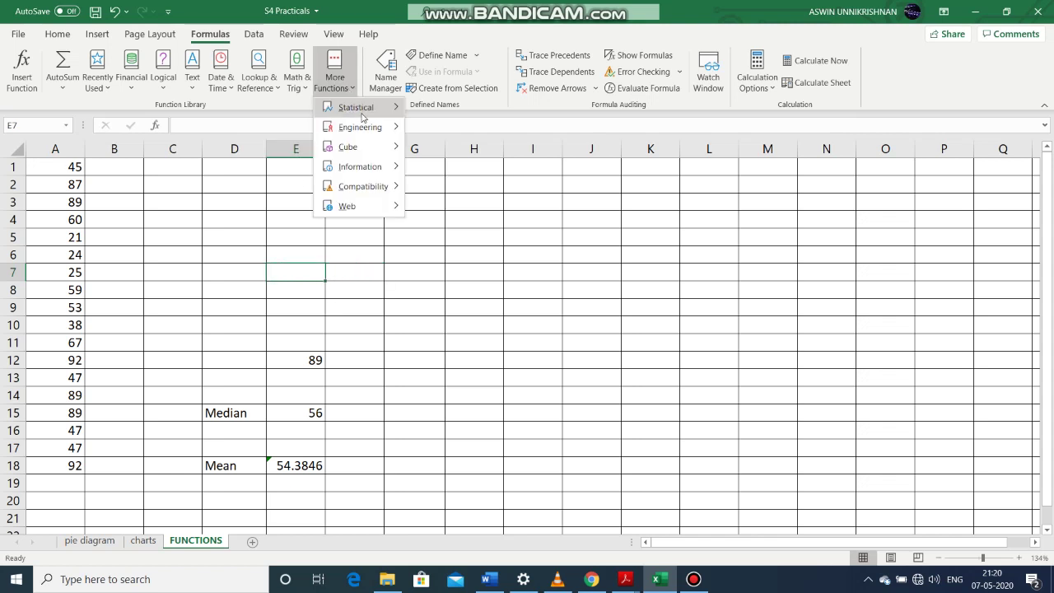
{"action": "mouse_move", "coordinate": [361, 117]}
{"action": "left_click_drag", "start_coordinate": [545, 133], "coordinate": [546, 292]}
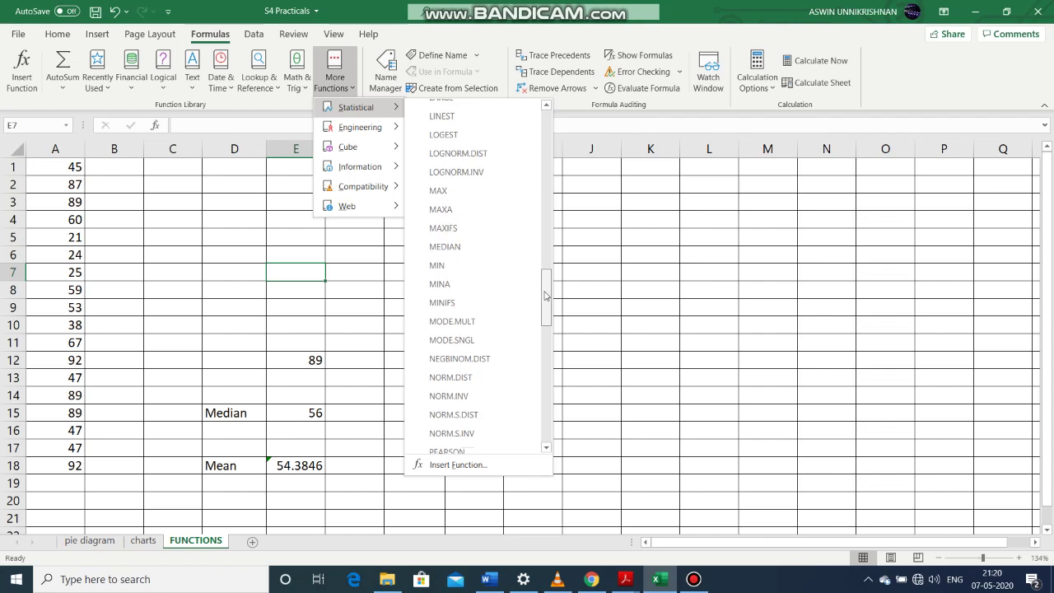
{"action": "left_click", "coordinate": [459, 324]}
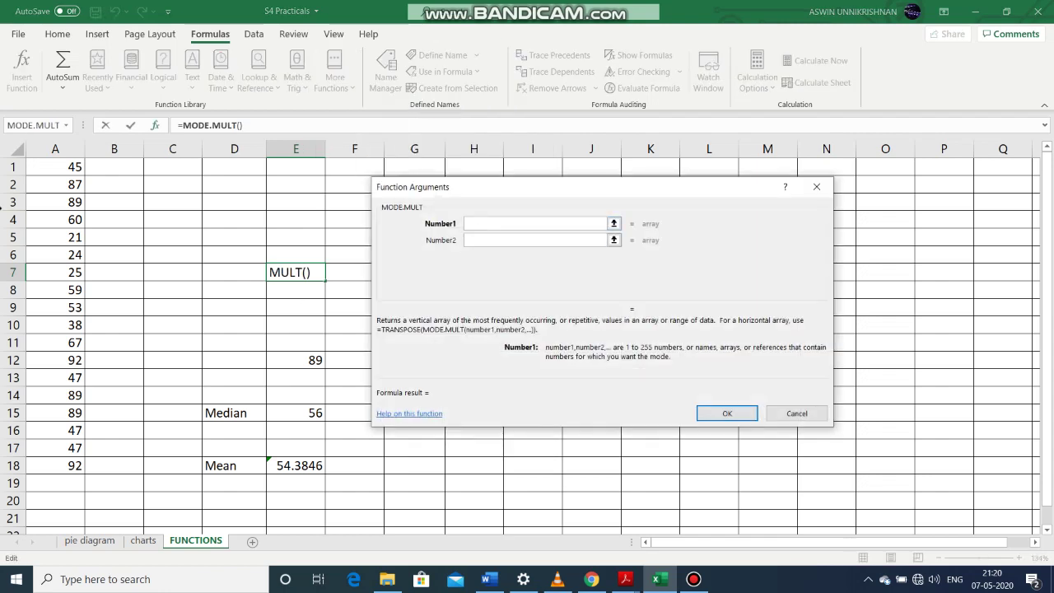
{"action": "left_click_drag", "start_coordinate": [47, 171], "coordinate": [50, 463]}
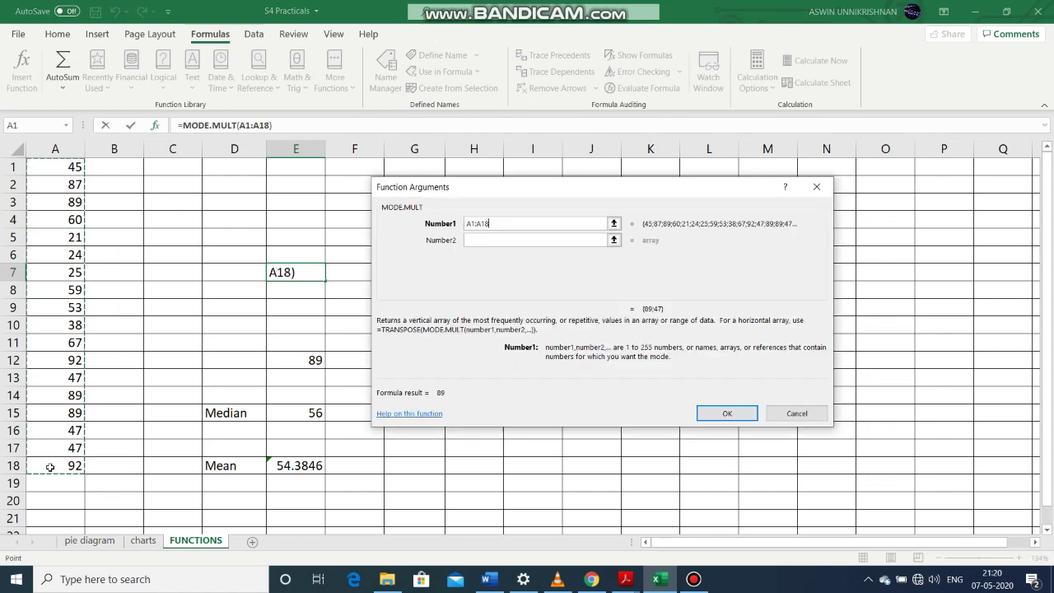
{"action": "left_click", "coordinate": [709, 415]}
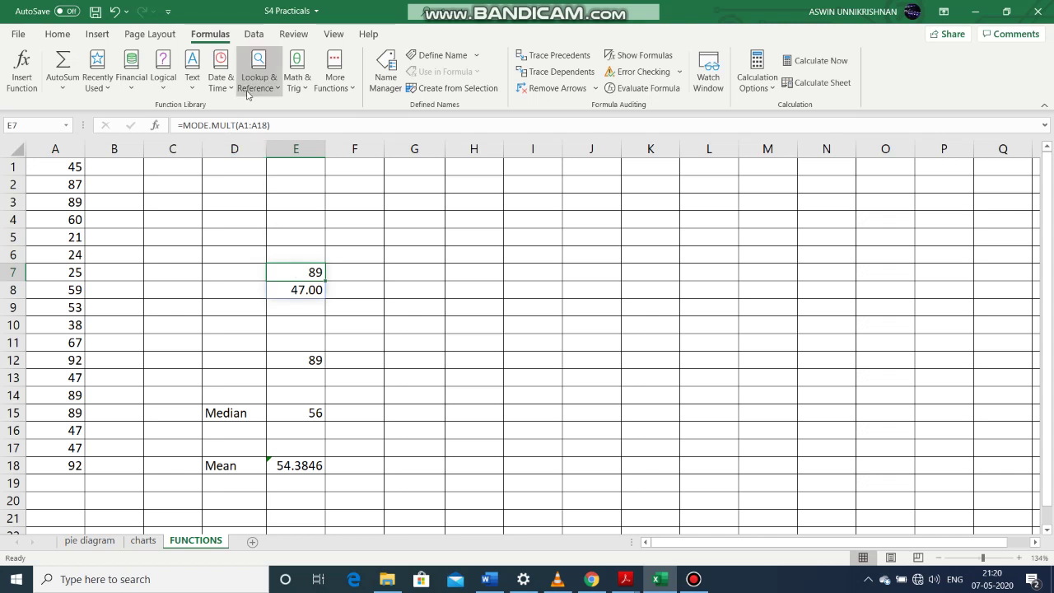
Step: Review the MODE.MULT formula in E7 and the cell its result spills into
{"action": "left_click", "coordinate": [278, 125]}
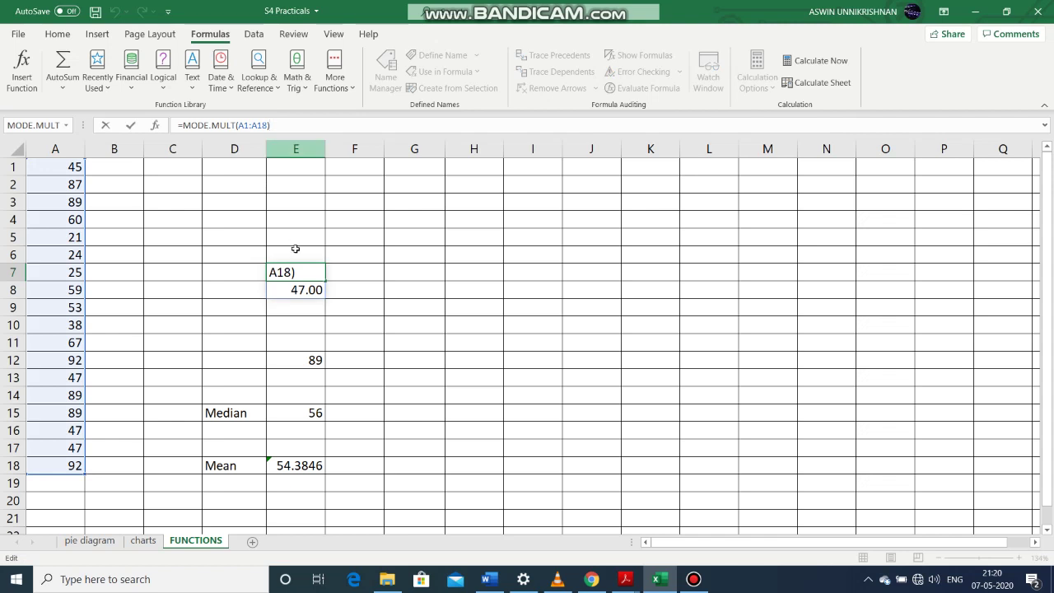
{"action": "key", "text": "Return"}
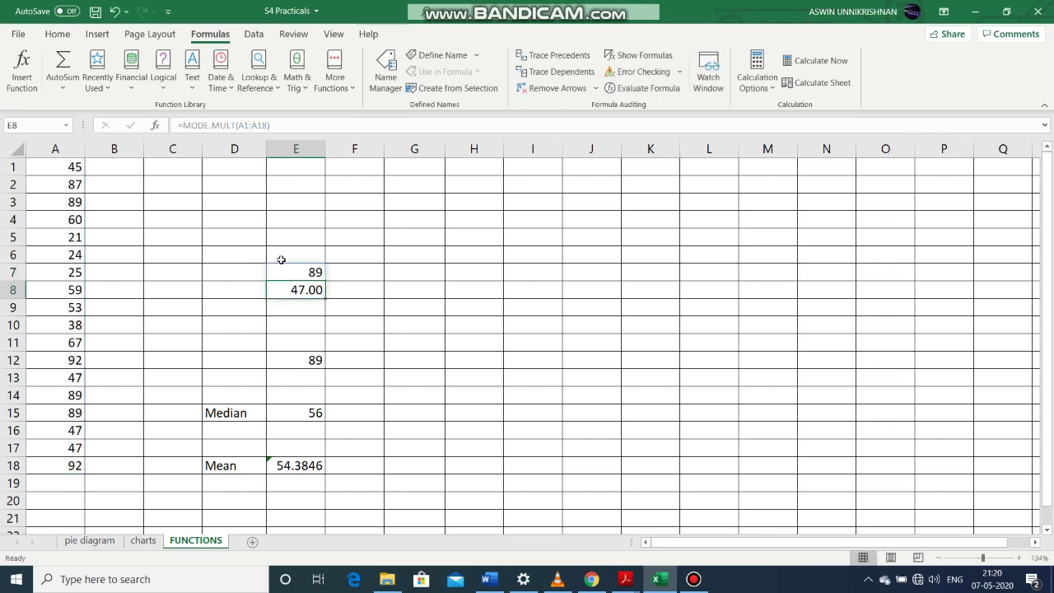
{"action": "left_click", "coordinate": [315, 273]}
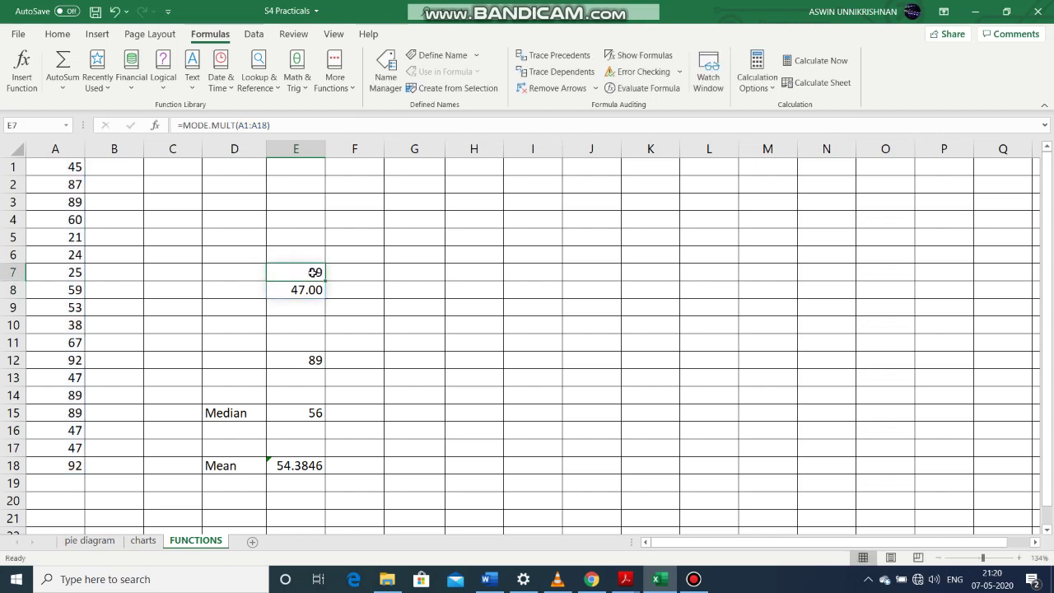
Step: Try to delete the spilled mode value in E8
{"action": "left_click", "coordinate": [302, 289]}
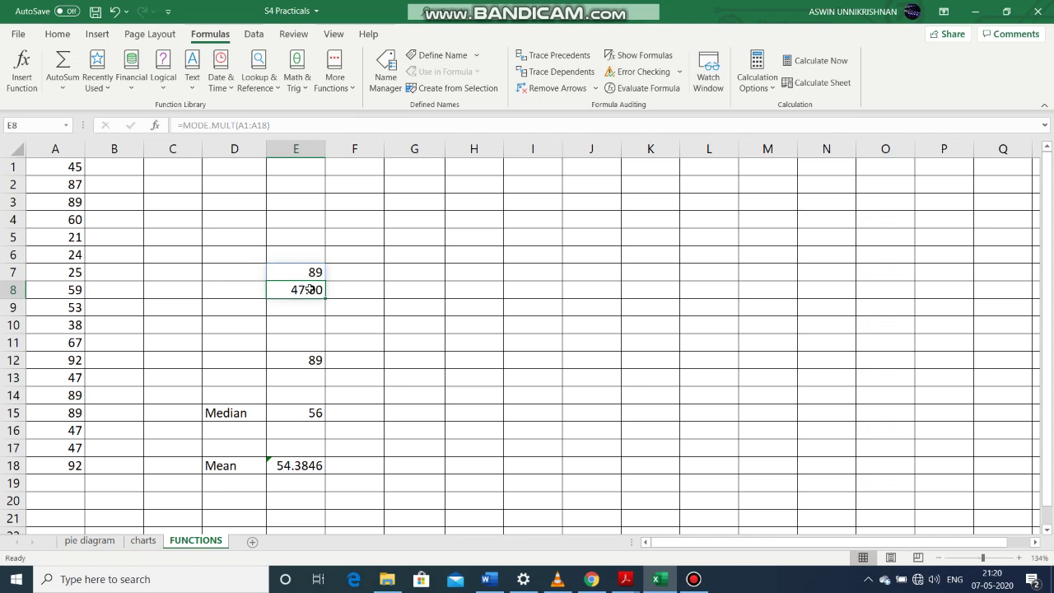
{"action": "key", "text": "BackSpace"}
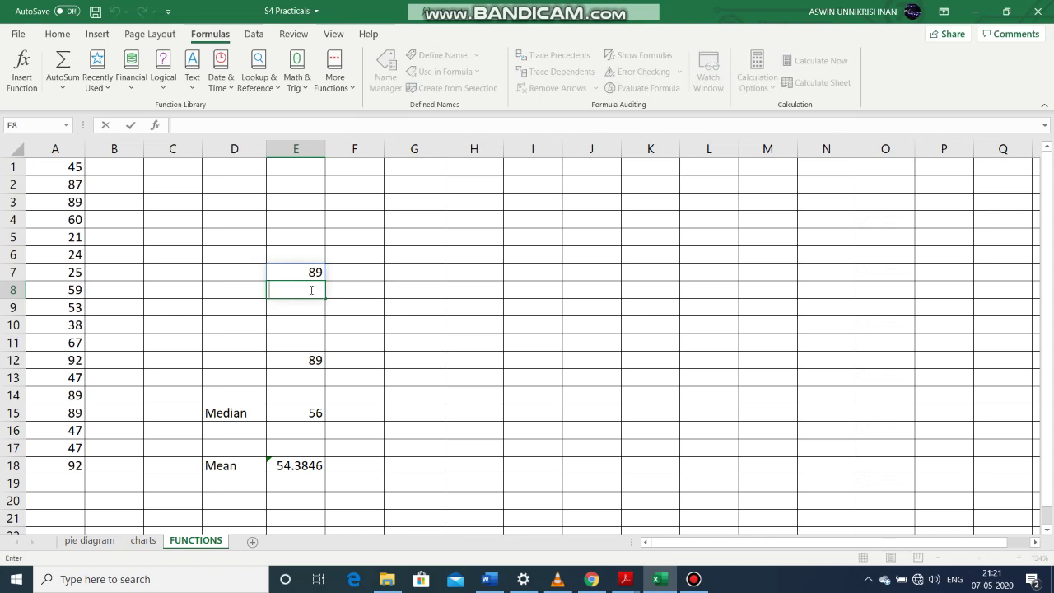
{"action": "left_click", "coordinate": [349, 275]}
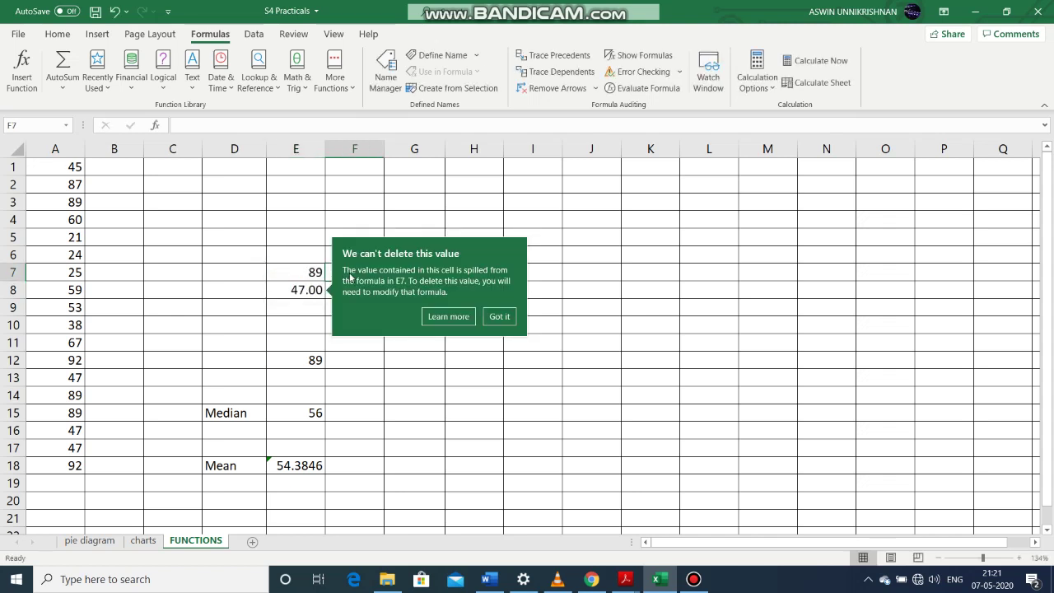
{"action": "left_click", "coordinate": [307, 313]}
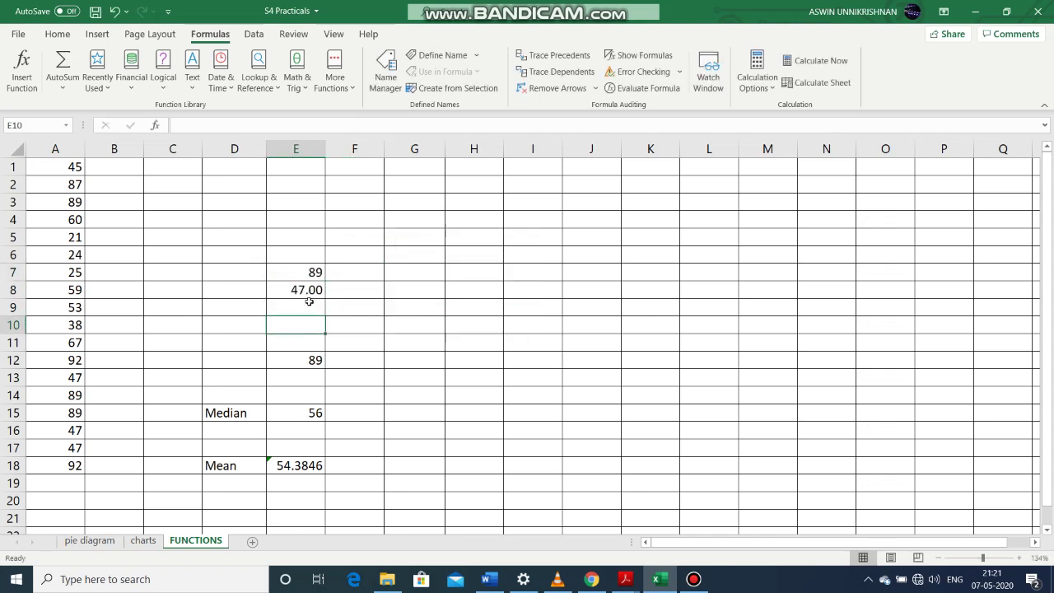
Step: Format the MODE.MULT result in E7 as Number with 2 decimal places, matching the spilled value beneath it
{"action": "left_click", "coordinate": [311, 291]}
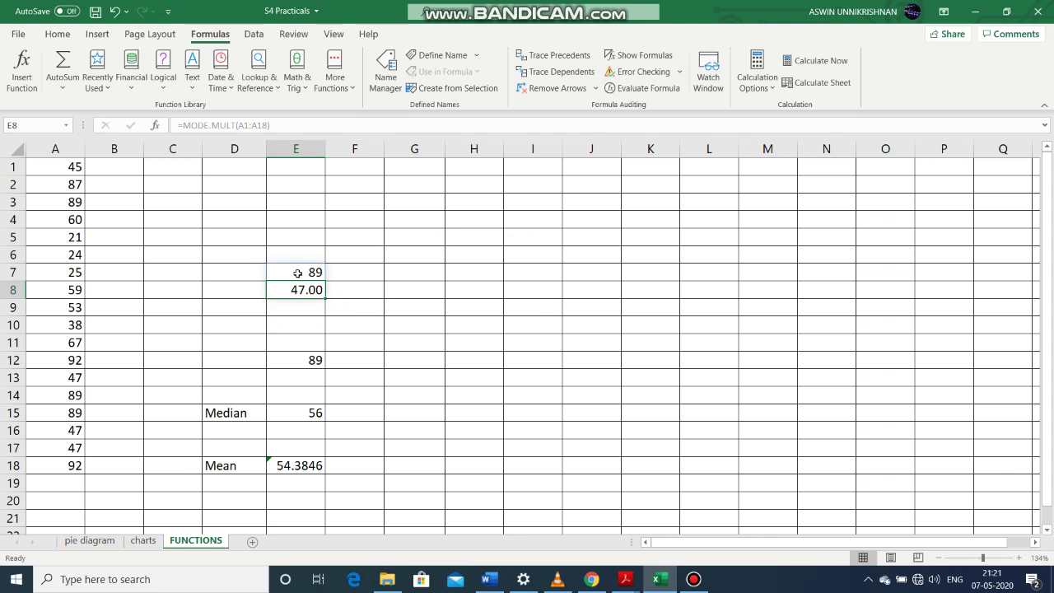
{"action": "left_click", "coordinate": [297, 273]}
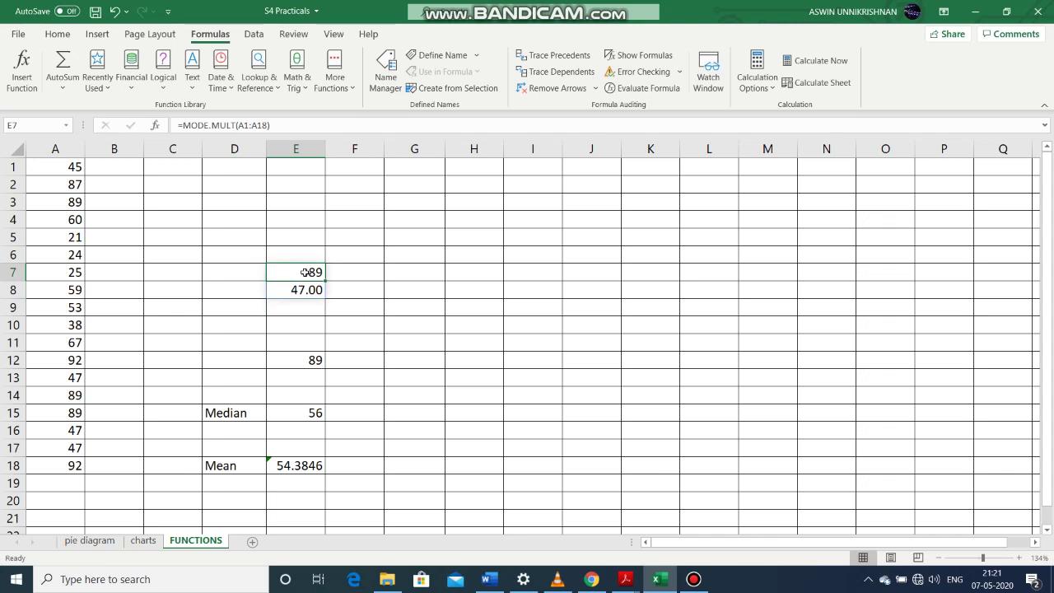
{"action": "right_click", "coordinate": [306, 272]}
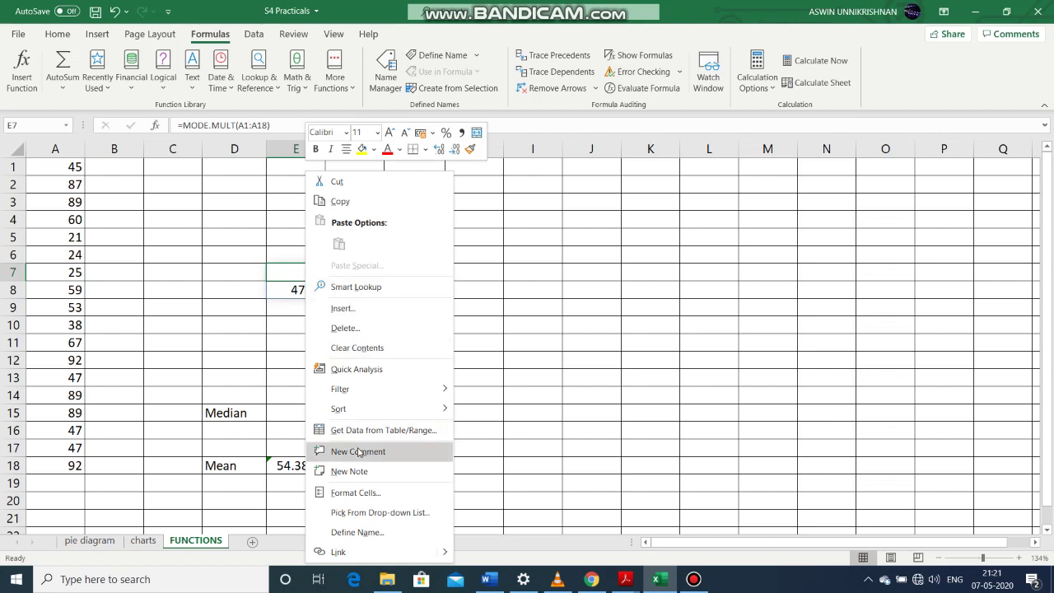
{"action": "left_click", "coordinate": [367, 496]}
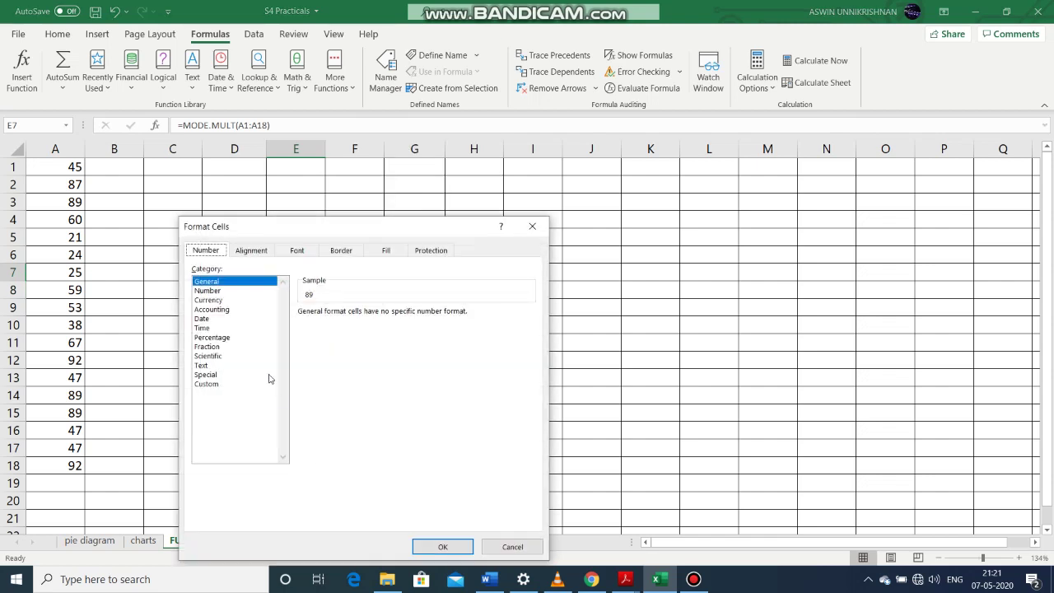
{"action": "left_click", "coordinate": [219, 292]}
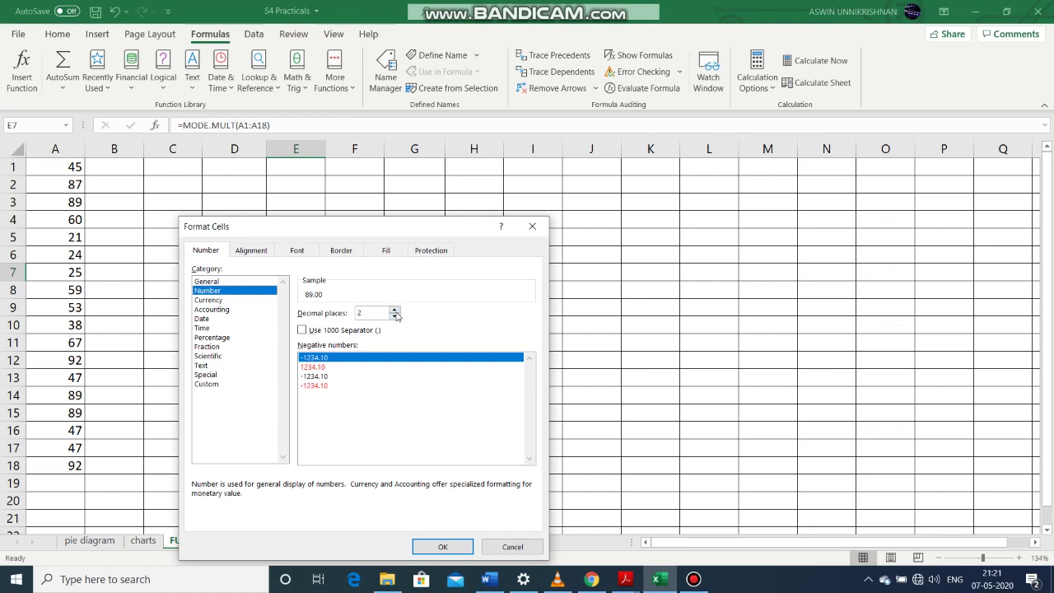
{"action": "left_click", "coordinate": [442, 547]}
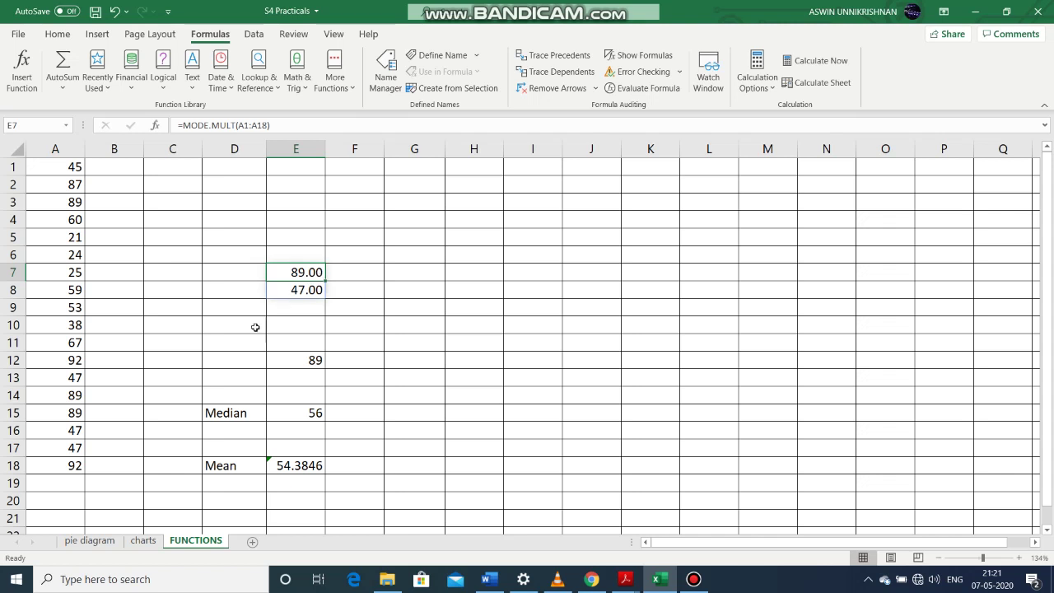
Step: Label both mode results by entering Mode in D12 and D7
{"action": "left_click", "coordinate": [232, 358]}
{"action": "type", "text": "Mode"}
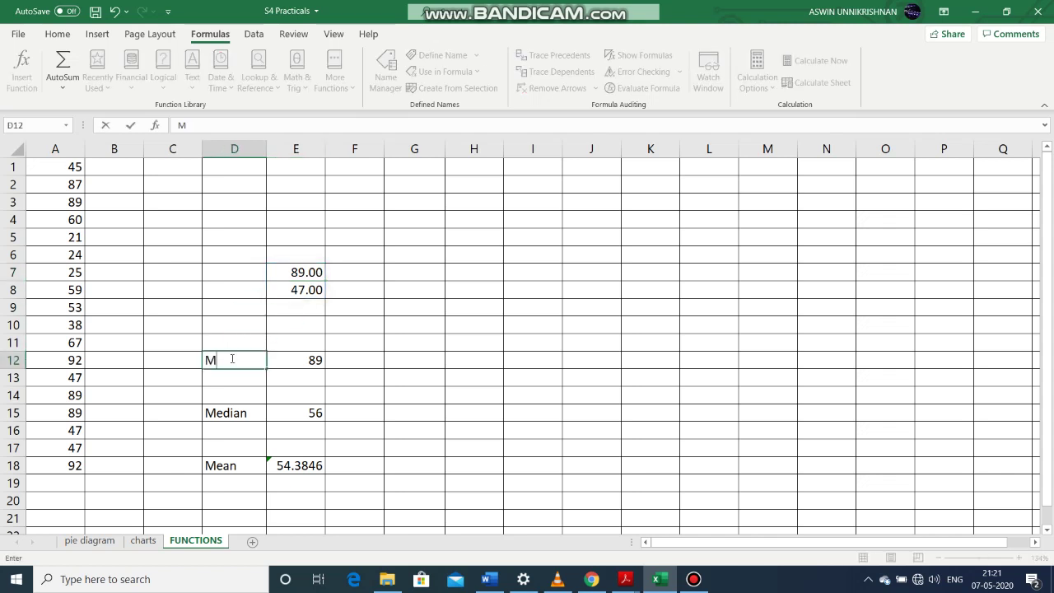
{"action": "left_click", "coordinate": [238, 272]}
{"action": "type", "text": "Mode"}
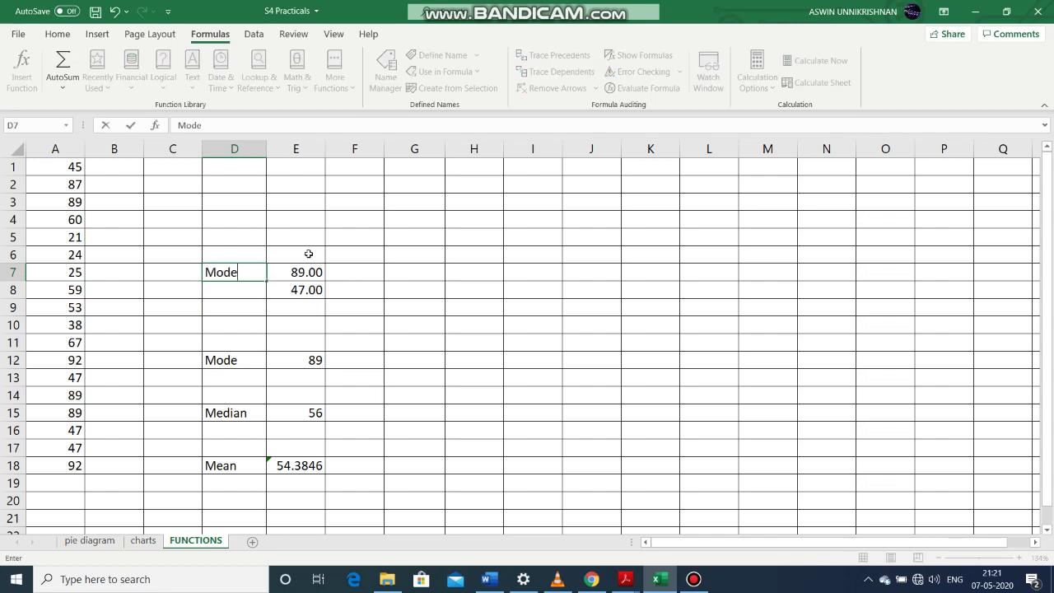
Step: Insert the GEOMEAN function in E4 with A1:A18 as its number range
{"action": "left_click", "coordinate": [308, 220]}
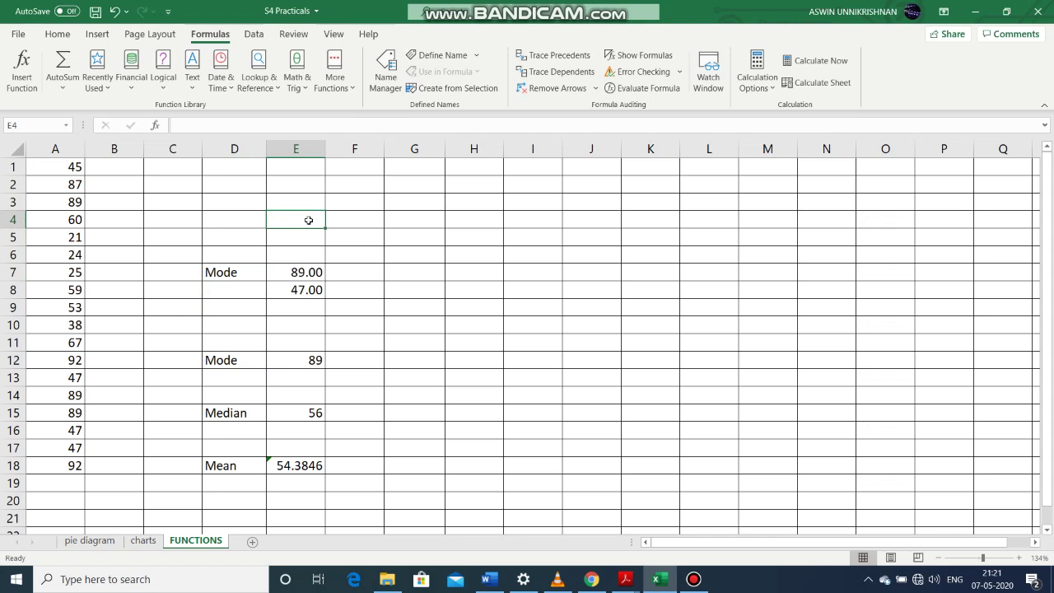
{"action": "left_click", "coordinate": [334, 70]}
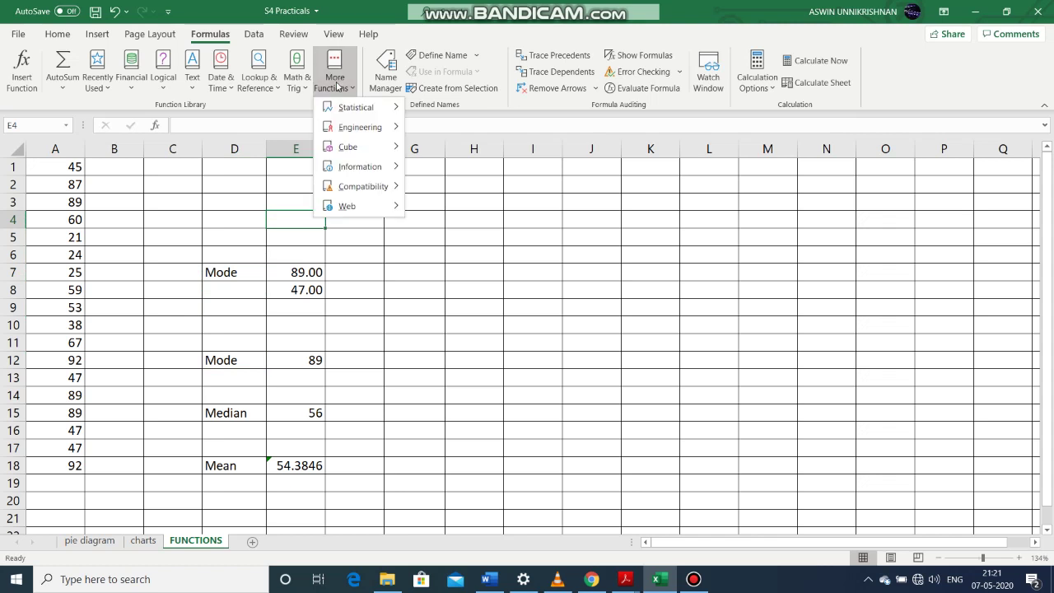
{"action": "mouse_move", "coordinate": [357, 105]}
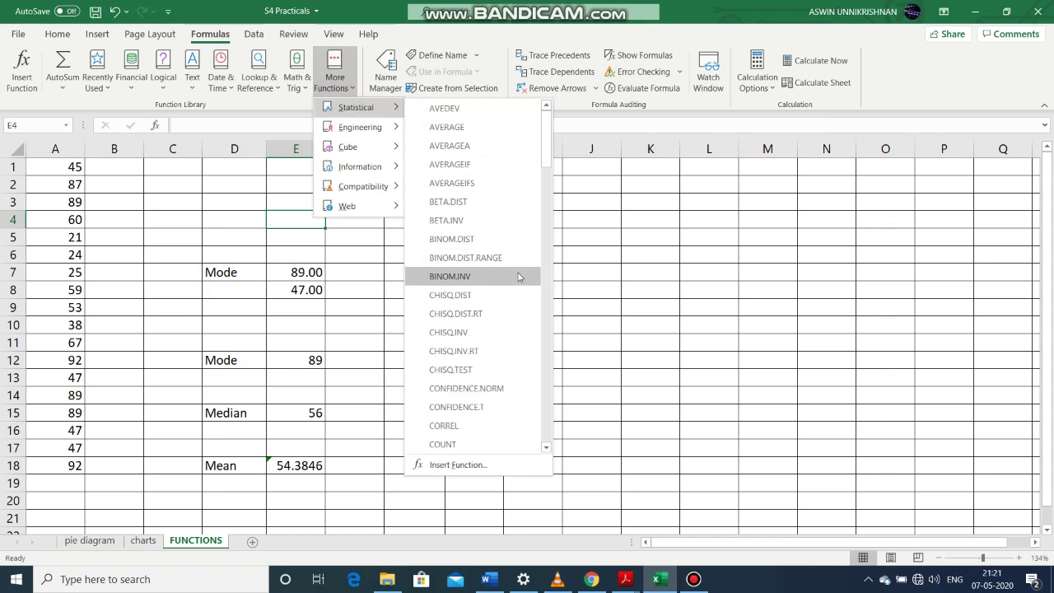
{"action": "left_click", "coordinate": [546, 396]}
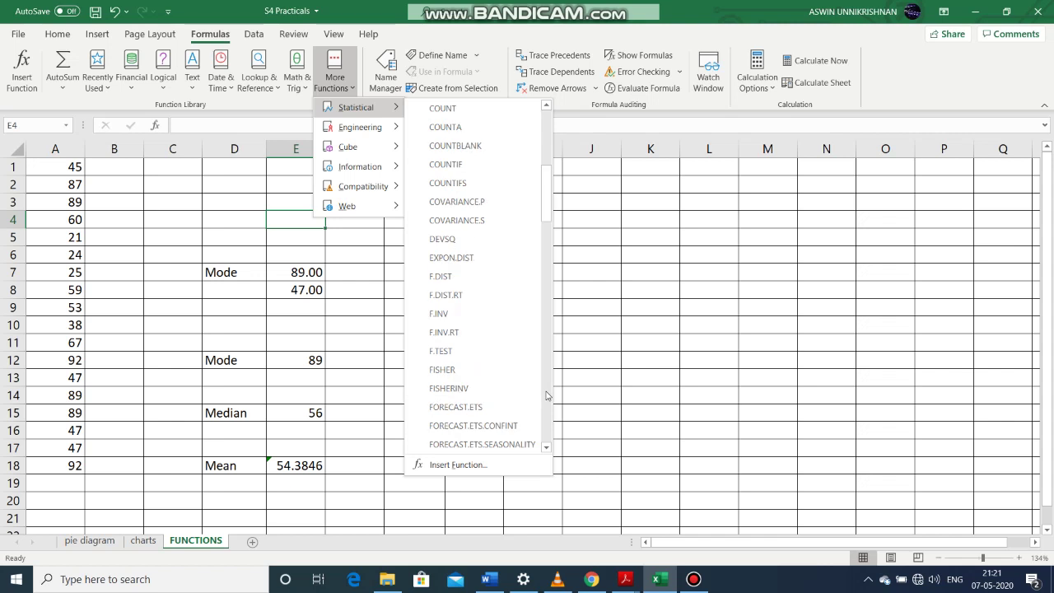
{"action": "left_click", "coordinate": [549, 414]}
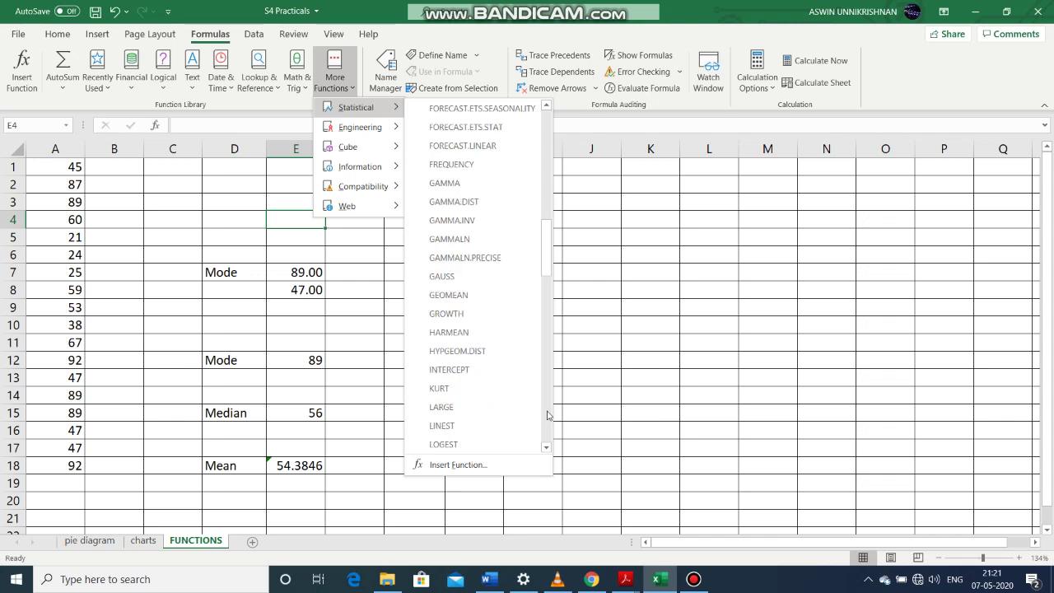
{"action": "left_click", "coordinate": [460, 302]}
{"action": "left_click_drag", "start_coordinate": [47, 167], "coordinate": [58, 466]}
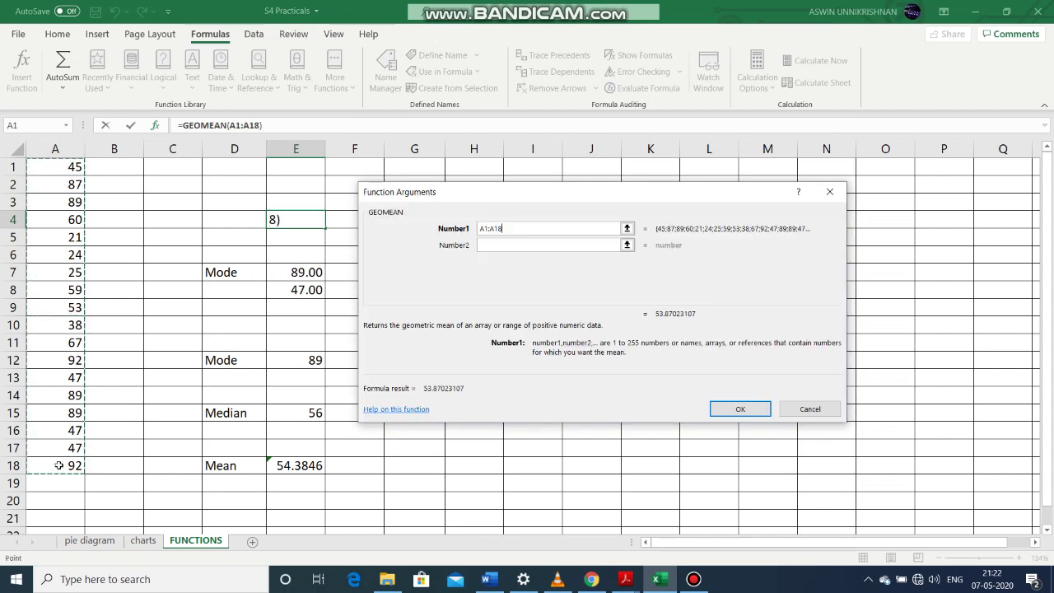
{"action": "key", "text": "Return"}
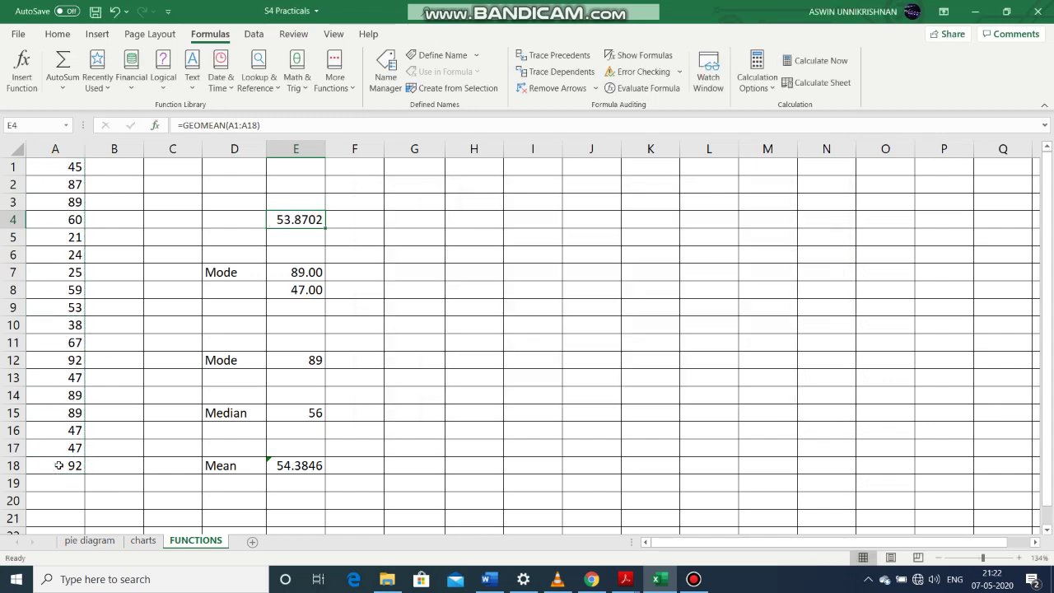
Step: Label the geometric mean result by entering Geo mean in D4
{"action": "left_click", "coordinate": [225, 220]}
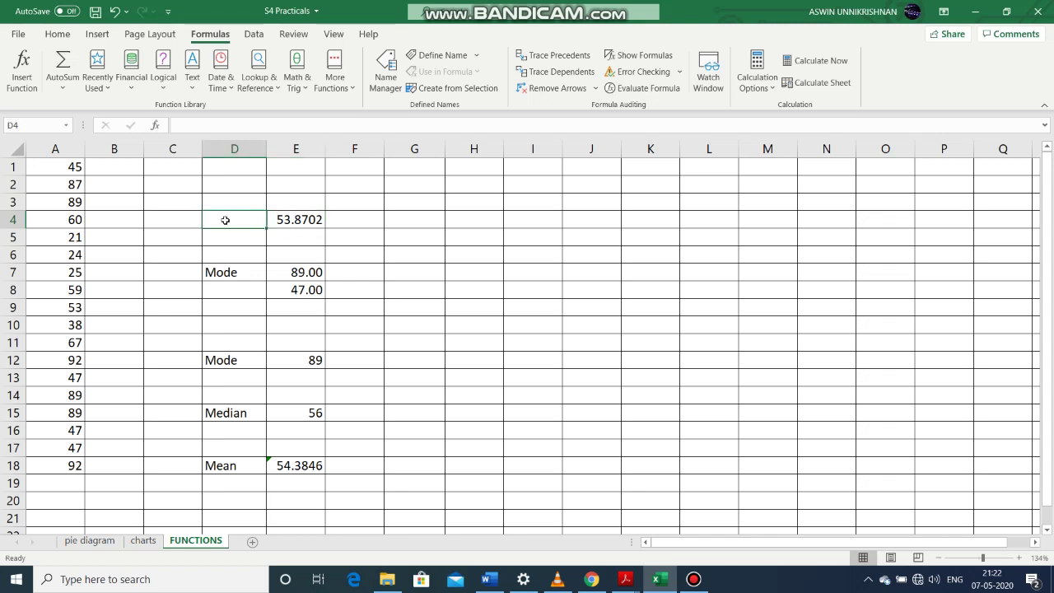
{"action": "type", "text": "Geo"}
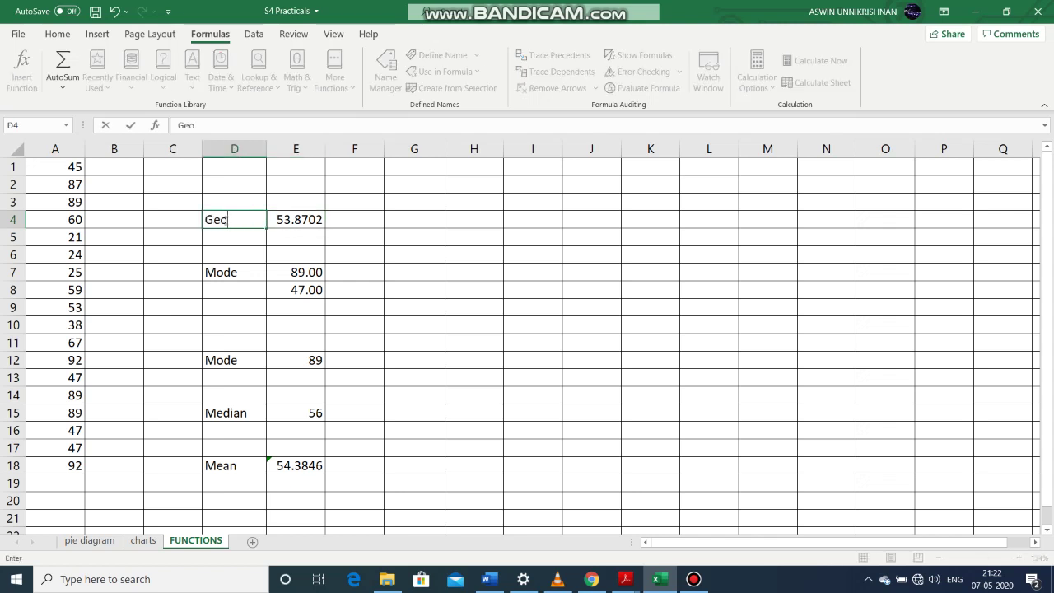
{"action": "type", "text": " mean"}
Step: Review the formulas behind the mean, median, both mode and geometric mean results in column E
{"action": "left_click", "coordinate": [284, 466]}
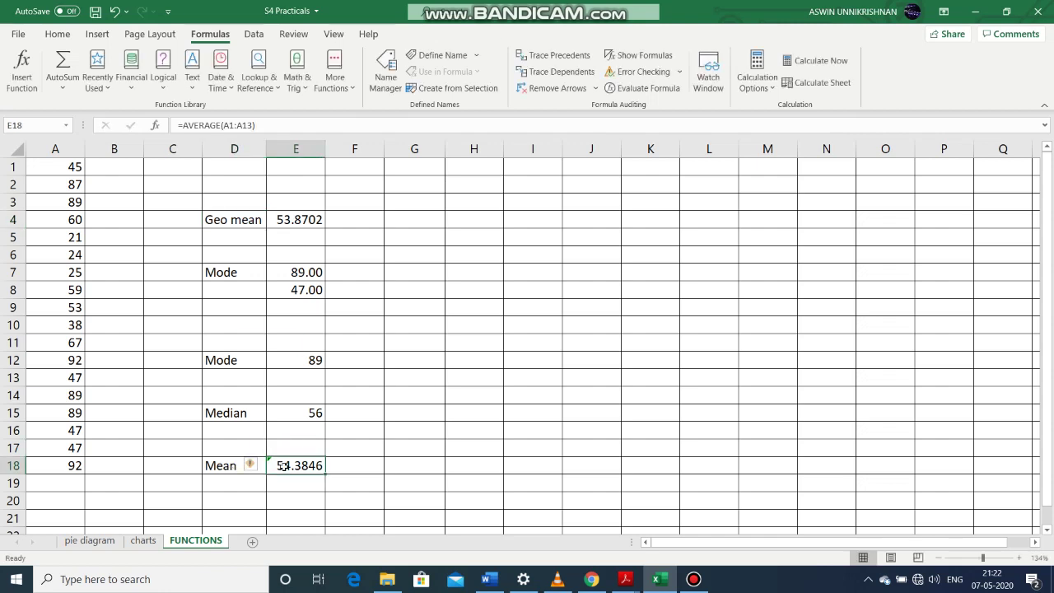
{"action": "left_click", "coordinate": [272, 124]}
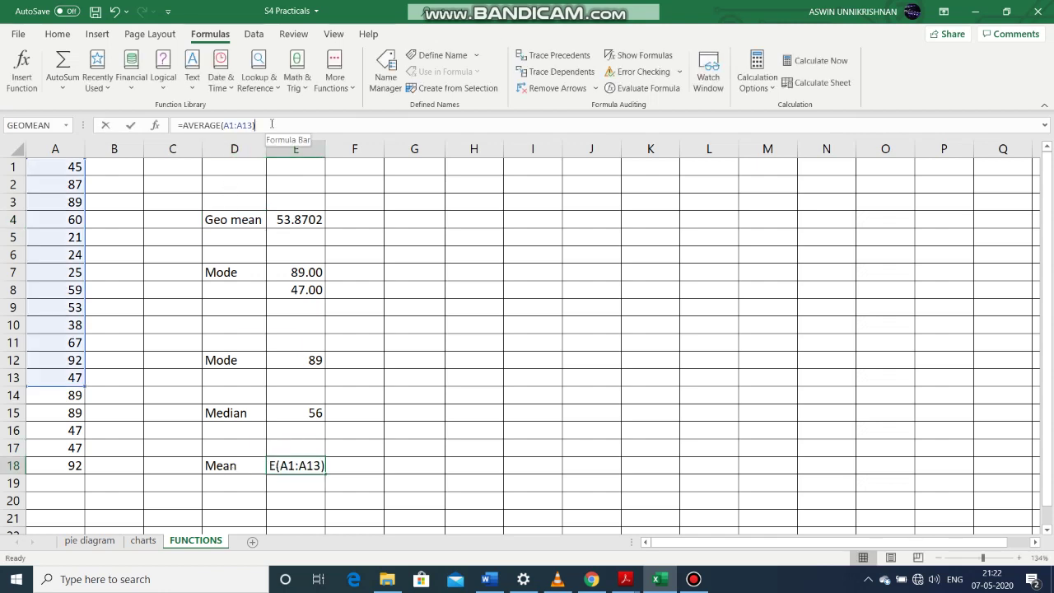
{"action": "left_click", "coordinate": [302, 412]}
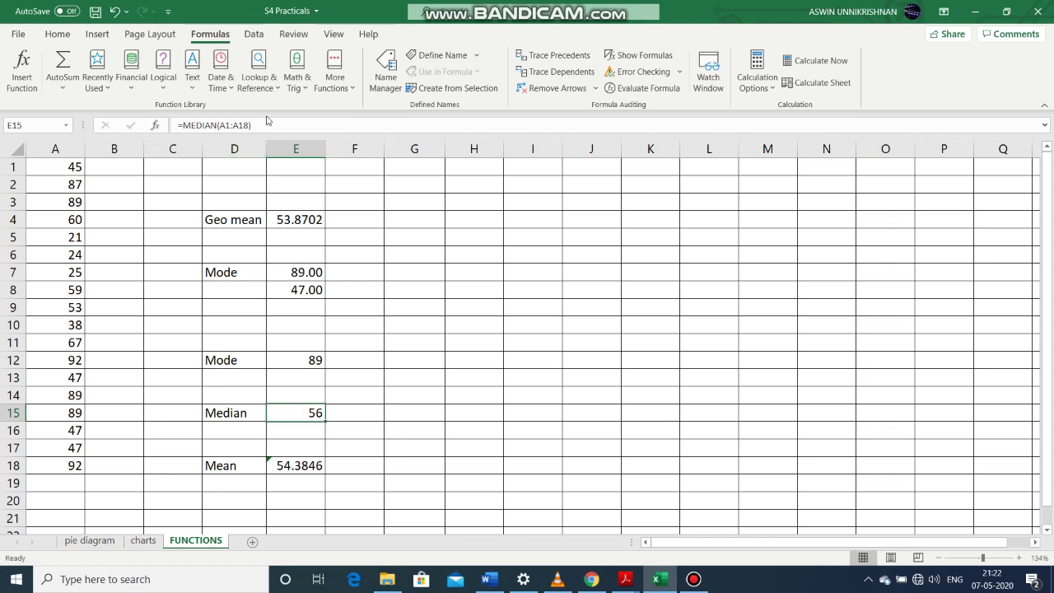
{"action": "left_click", "coordinate": [267, 124]}
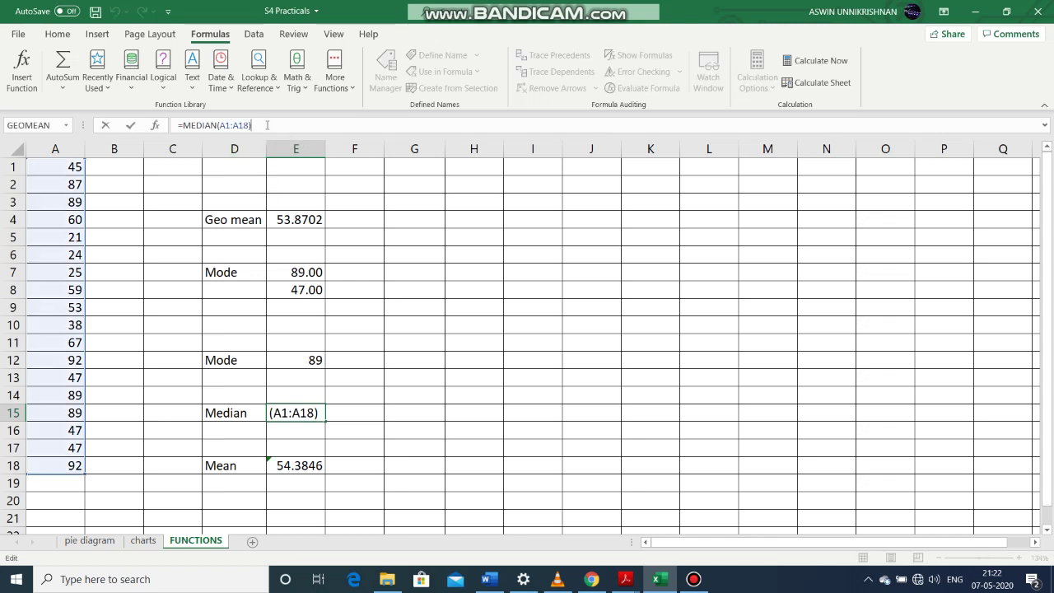
{"action": "left_click", "coordinate": [301, 360]}
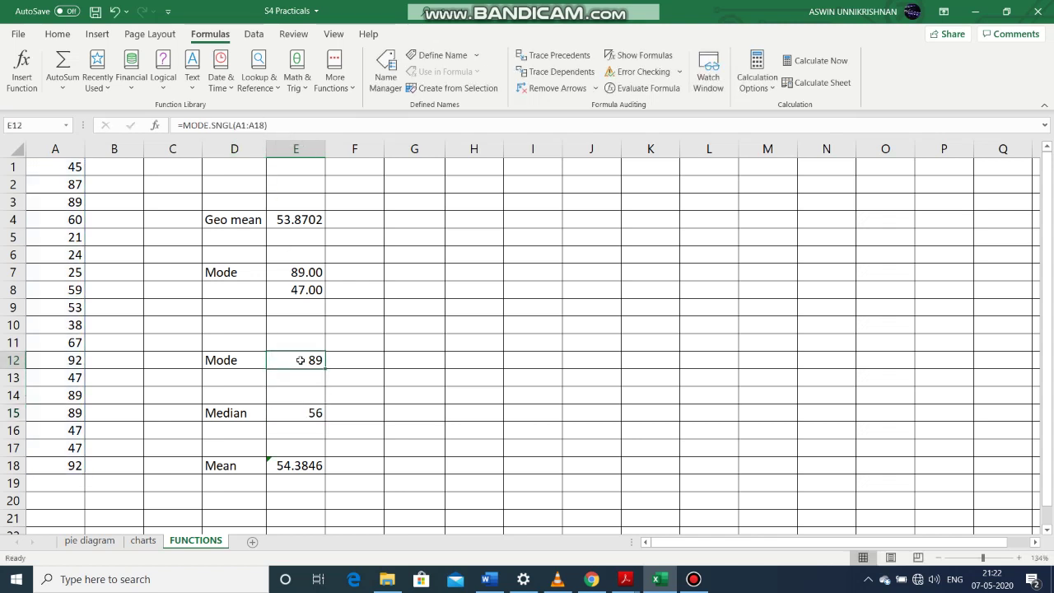
{"action": "left_click", "coordinate": [275, 125]}
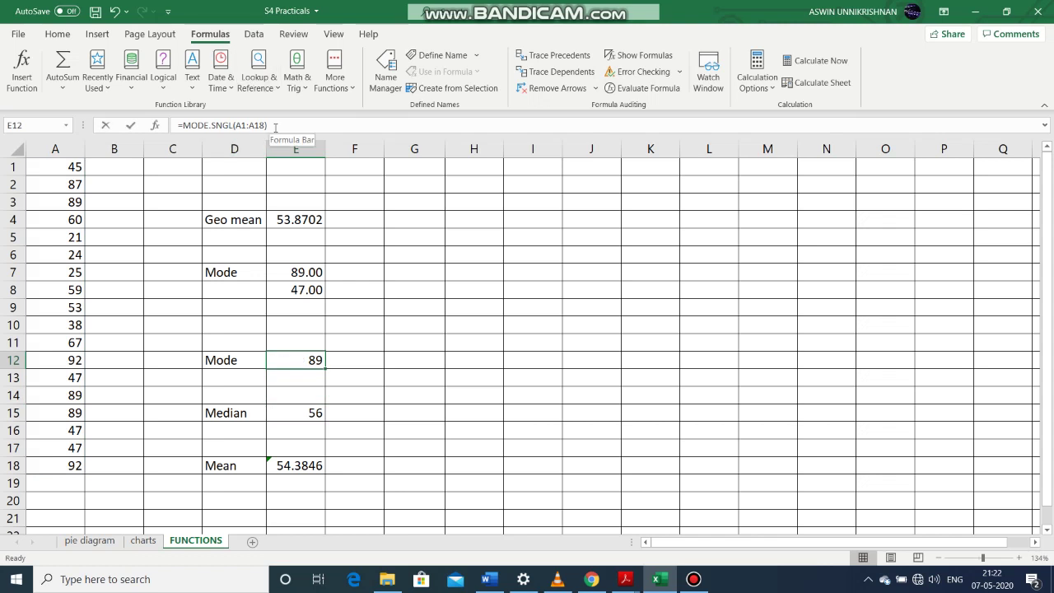
{"action": "left_click", "coordinate": [285, 274]}
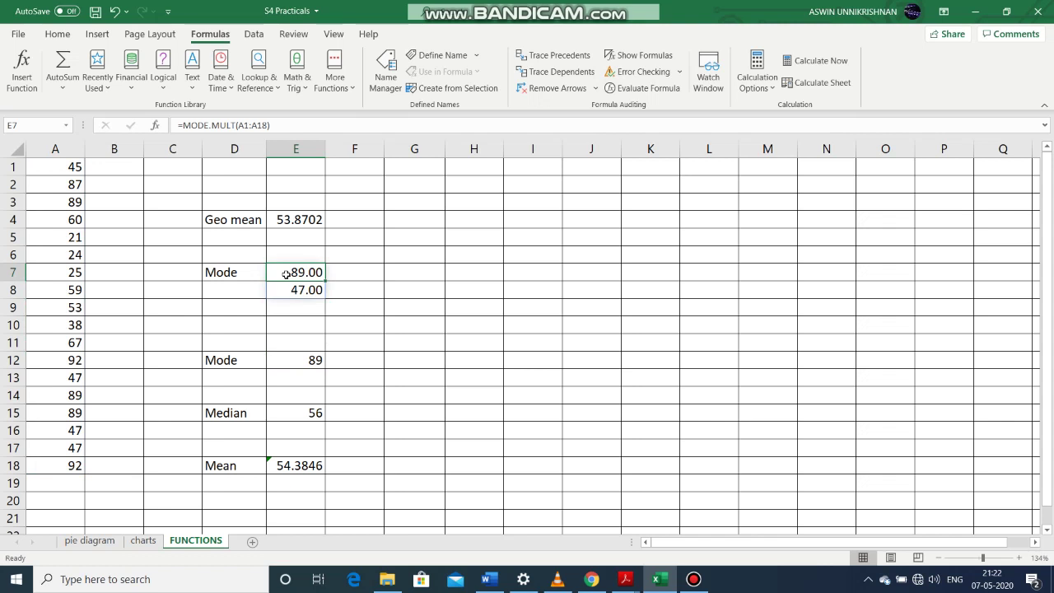
{"action": "left_click", "coordinate": [284, 125]}
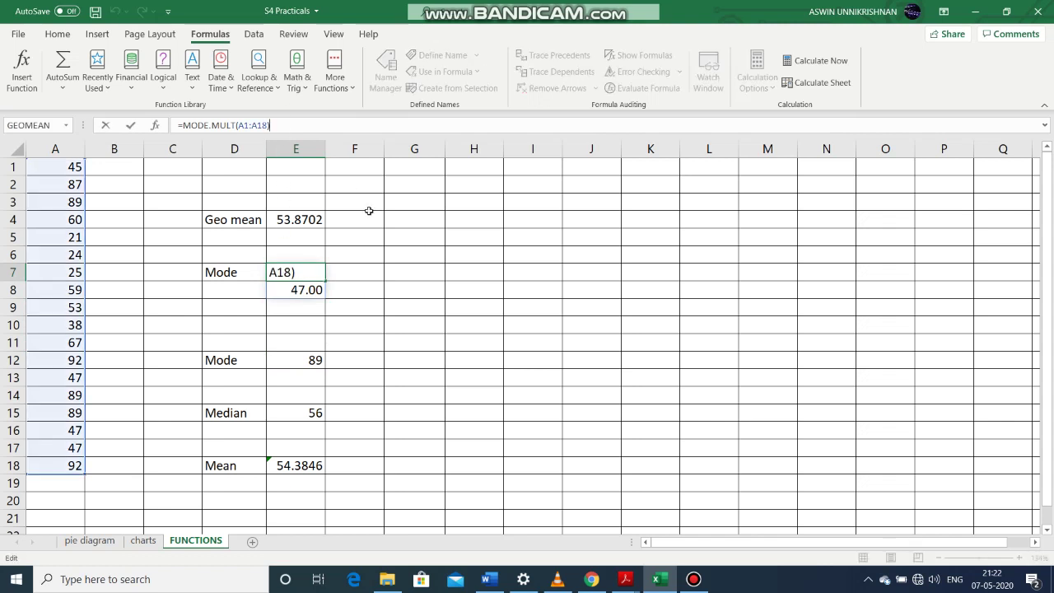
{"action": "key", "text": "Return"}
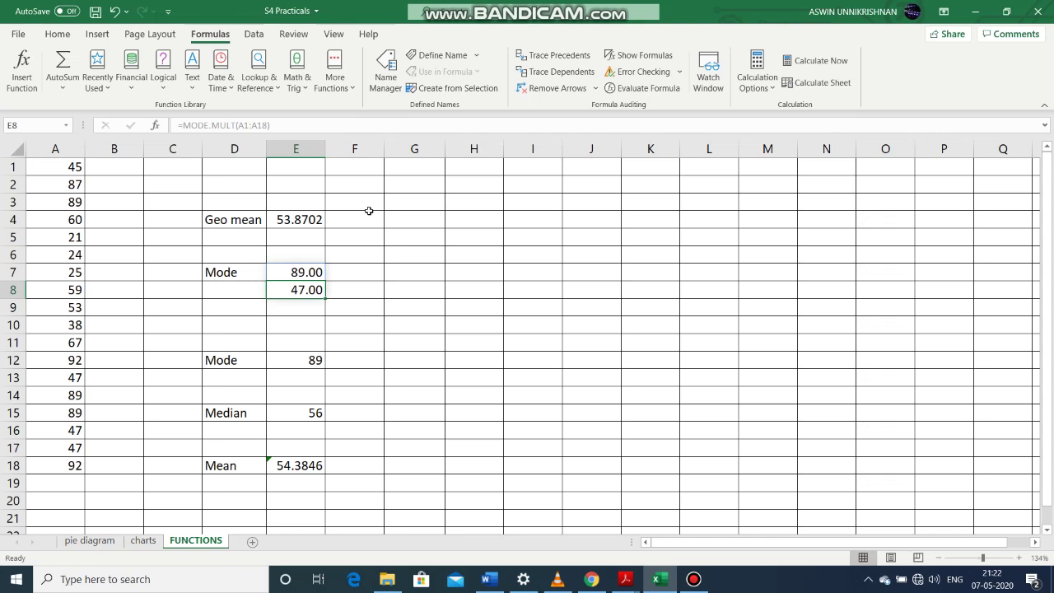
{"action": "left_click", "coordinate": [299, 221]}
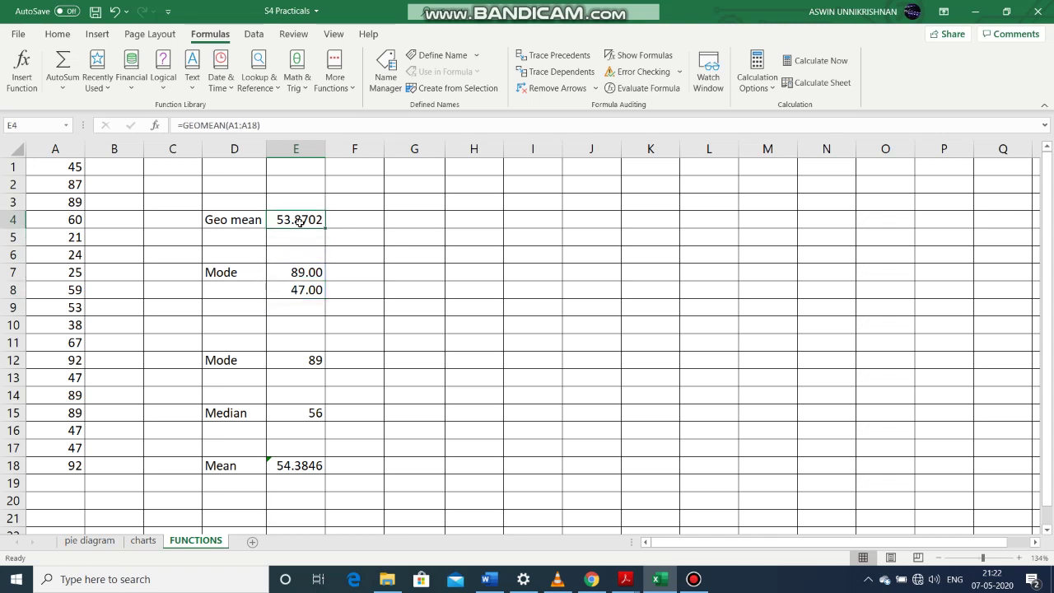
{"action": "left_click", "coordinate": [284, 125]}
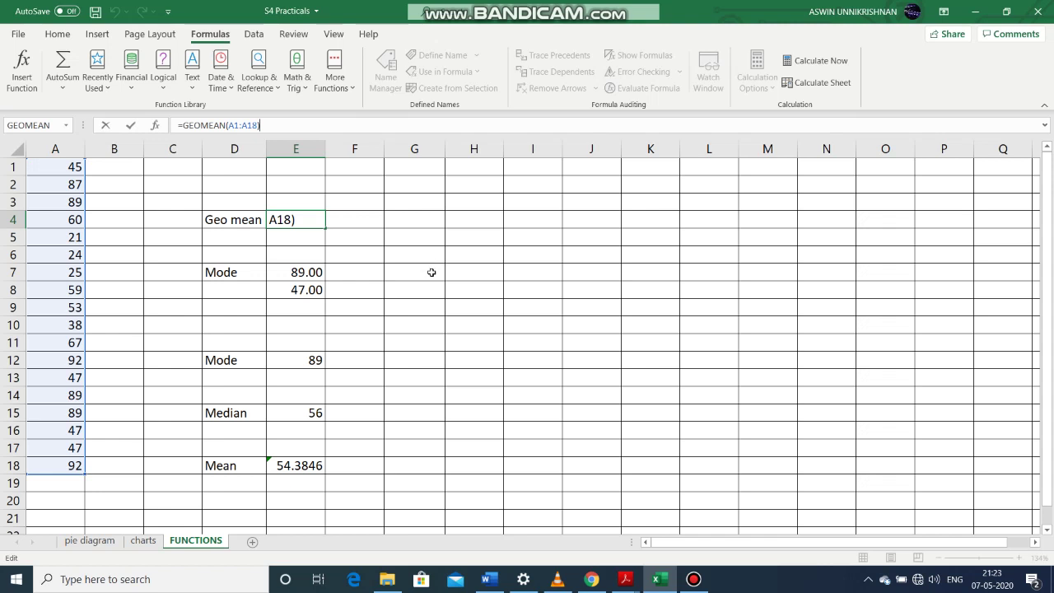
{"action": "left_click", "coordinate": [432, 272]}
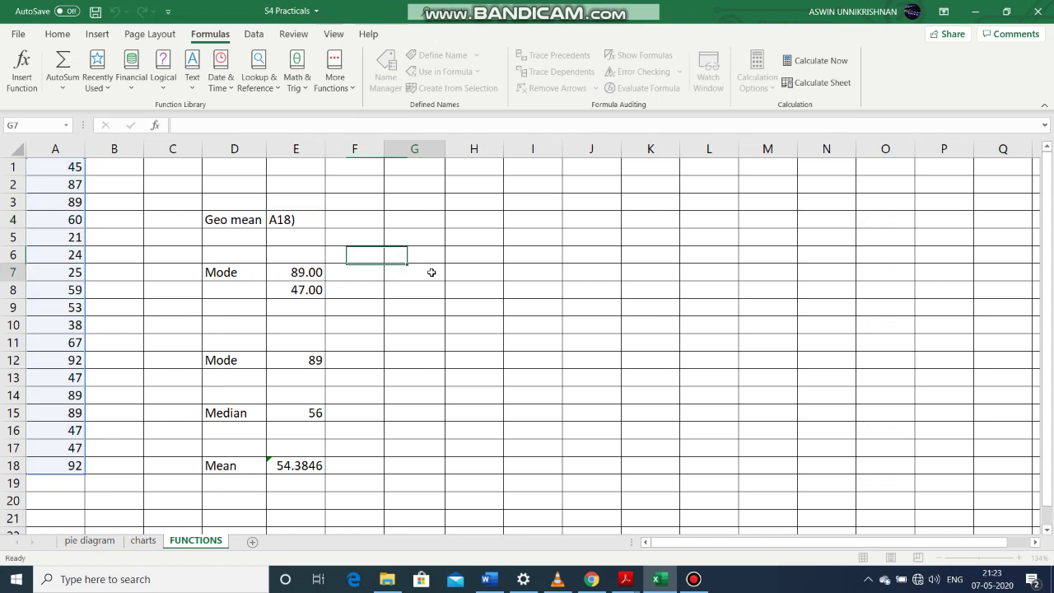
Step: Insert the STDEV.P function in H7 with A1:A18 as its number range
{"action": "left_click", "coordinate": [481, 273]}
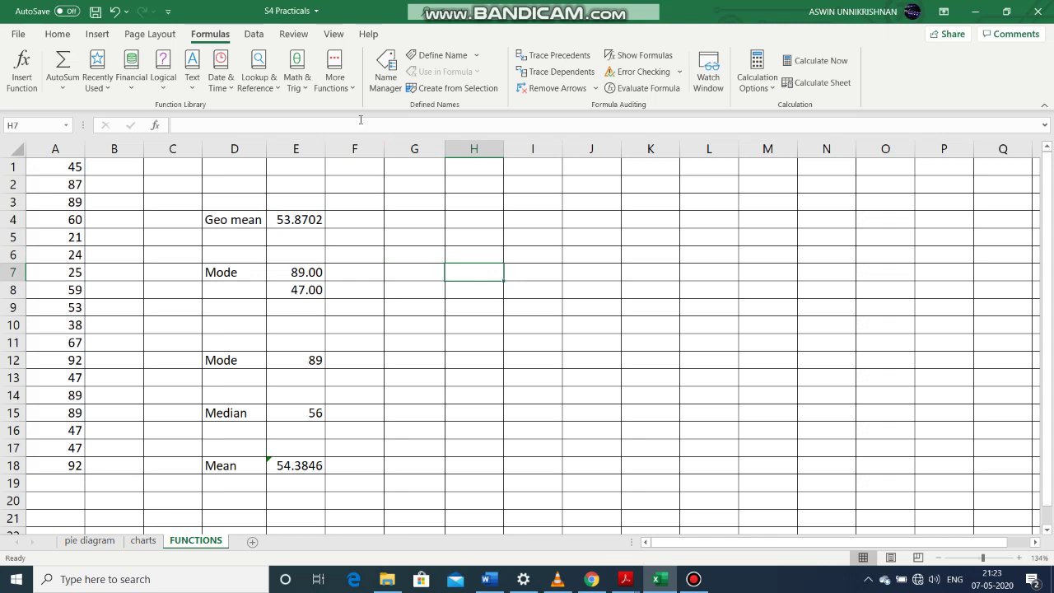
{"action": "left_click", "coordinate": [347, 87]}
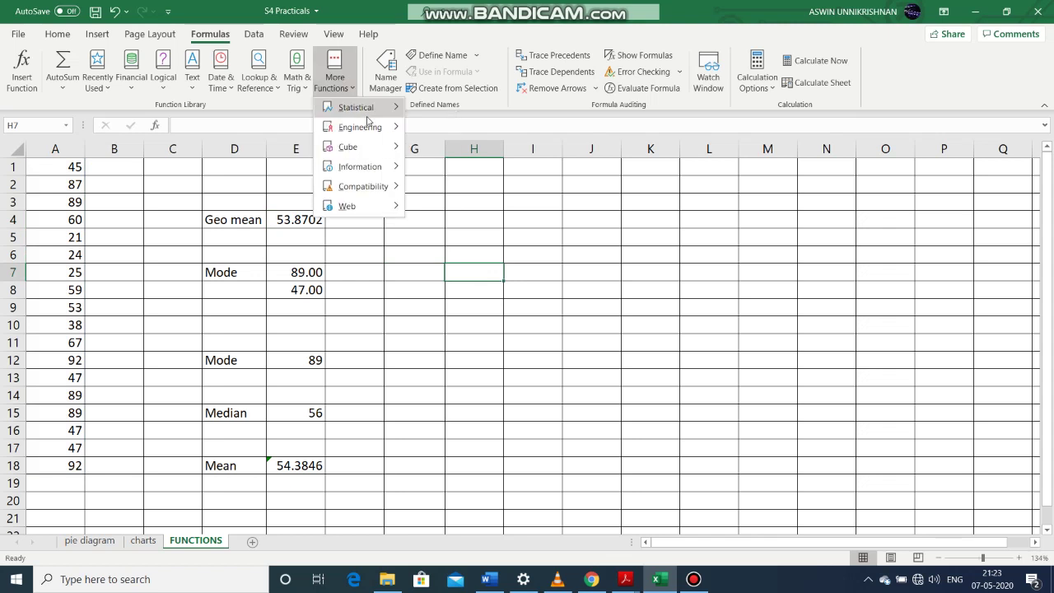
{"action": "mouse_move", "coordinate": [370, 117]}
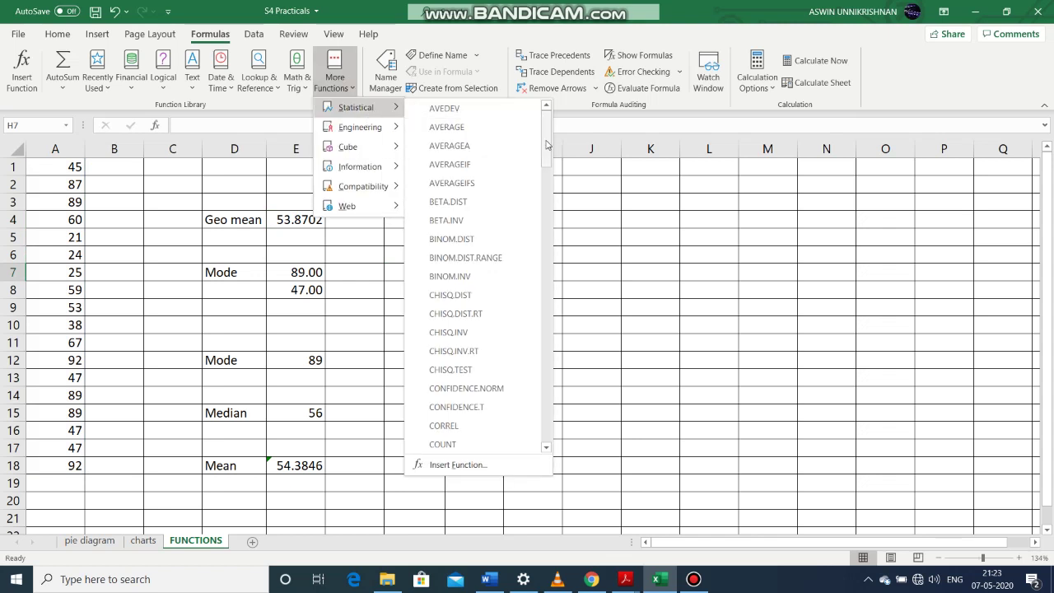
{"action": "scroll", "coordinate": [548, 252], "scroll_direction": "down", "scroll_amount": 10}
{"action": "scroll", "coordinate": [548, 252], "scroll_direction": "down", "scroll_amount": 12}
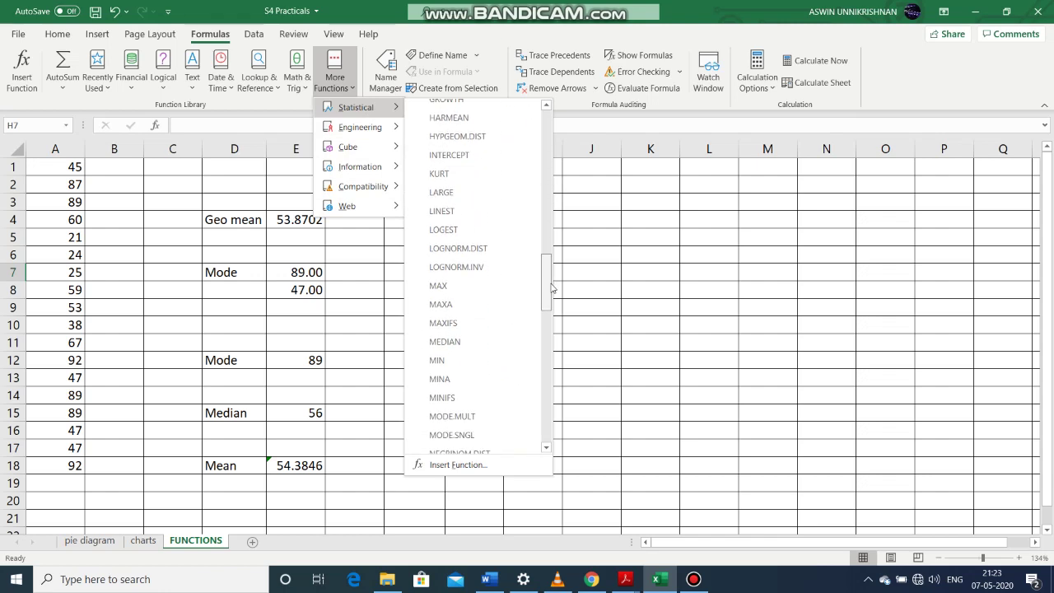
{"action": "scroll", "coordinate": [560, 326], "scroll_direction": "down", "scroll_amount": 5}
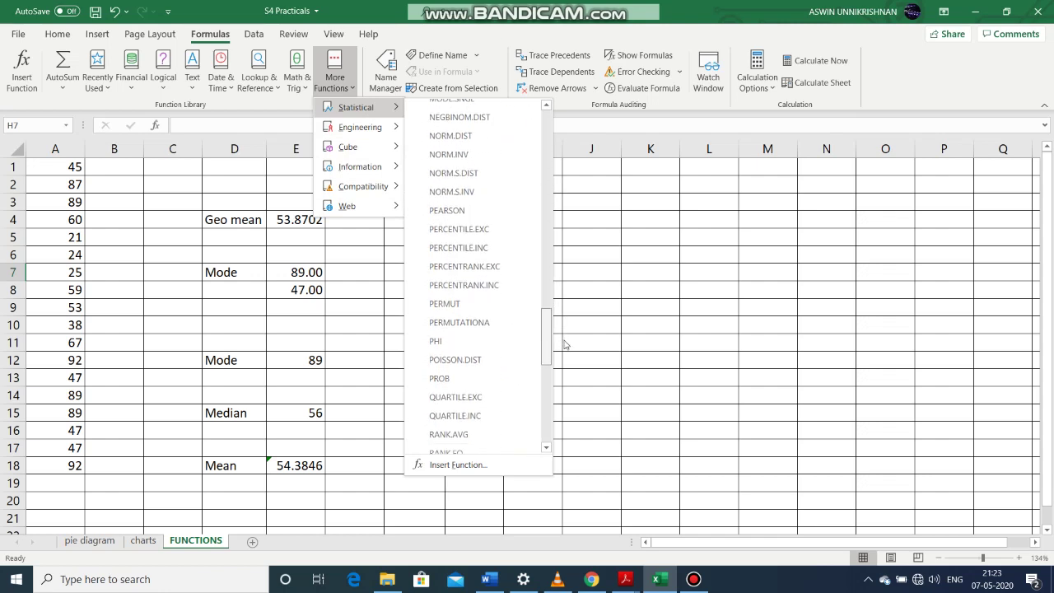
{"action": "scroll", "coordinate": [564, 330], "scroll_direction": "up", "scroll_amount": 4}
{"action": "scroll", "coordinate": [565, 330], "scroll_direction": "down", "scroll_amount": 5}
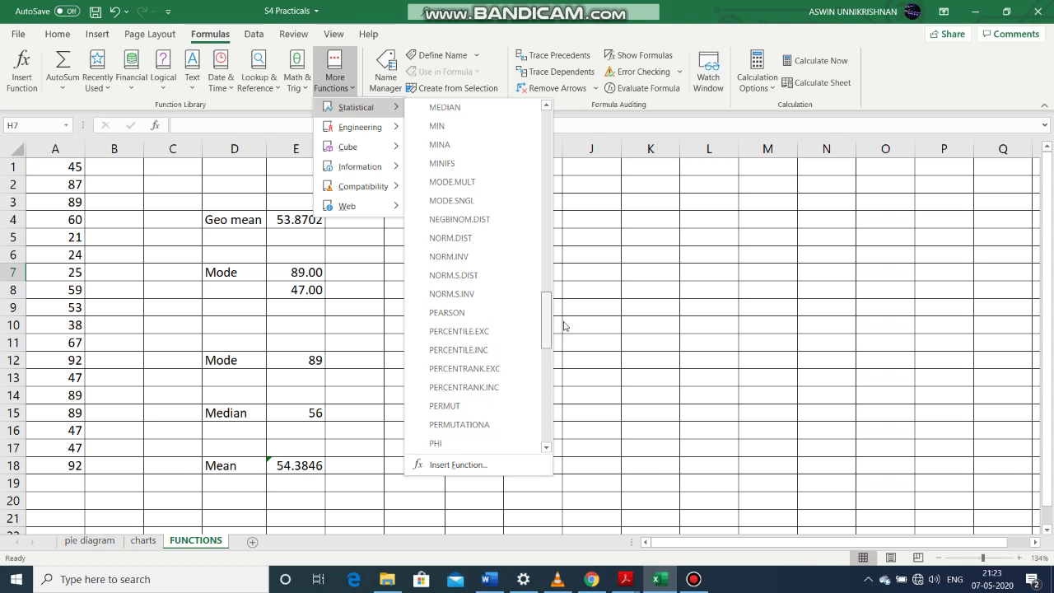
{"action": "scroll", "coordinate": [573, 346], "scroll_direction": "down", "scroll_amount": 9}
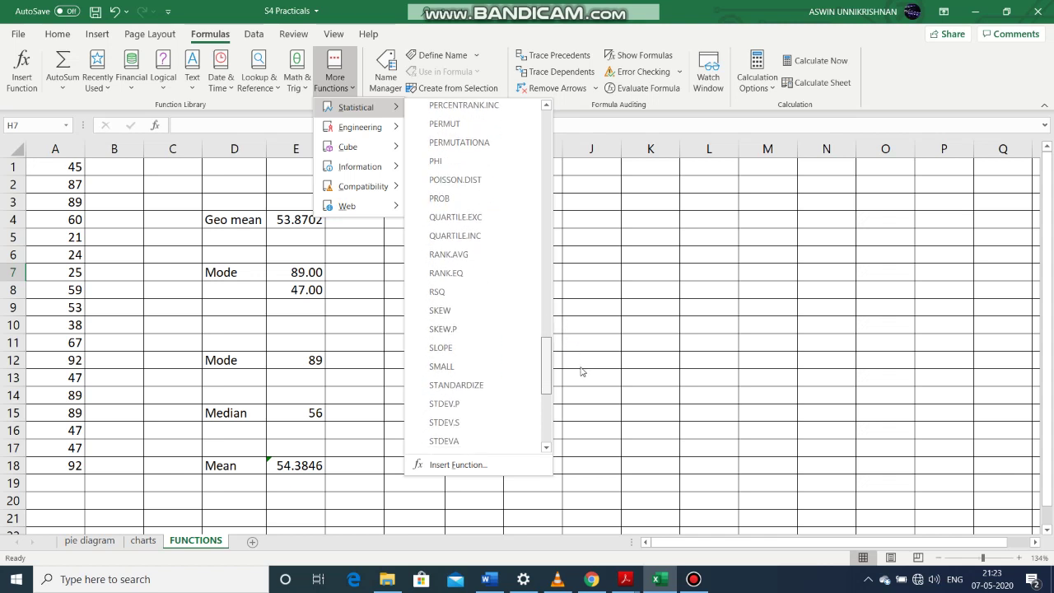
{"action": "left_click", "coordinate": [473, 404]}
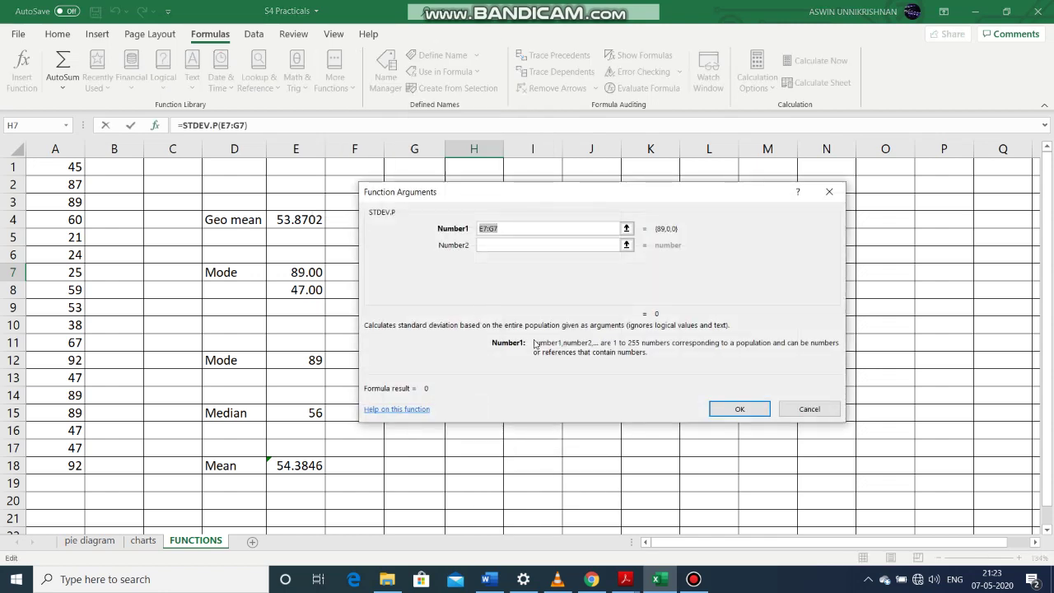
{"action": "left_click_drag", "start_coordinate": [52, 166], "coordinate": [62, 472]}
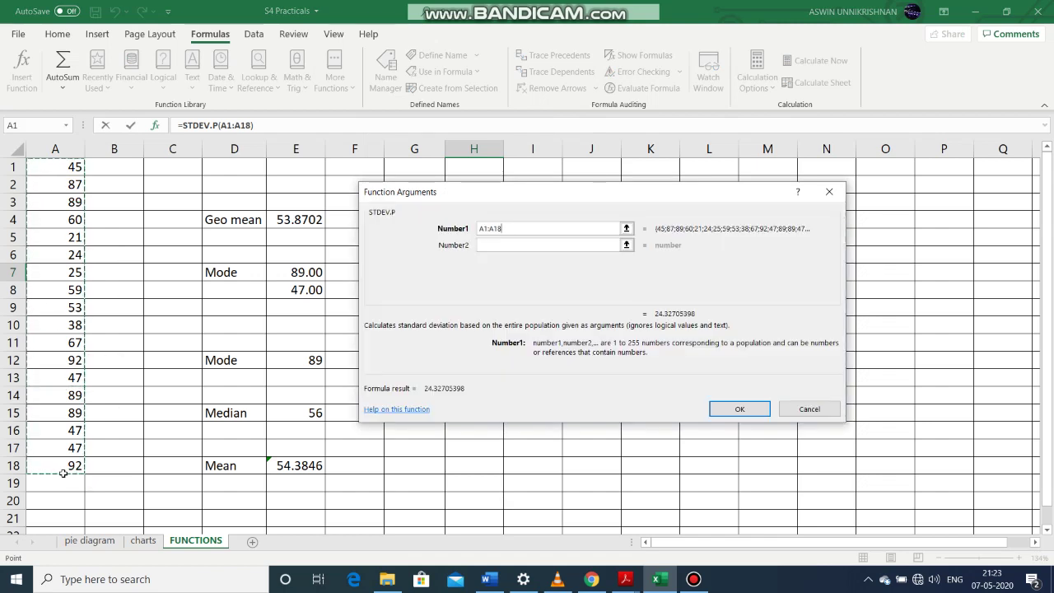
{"action": "key", "text": "Return"}
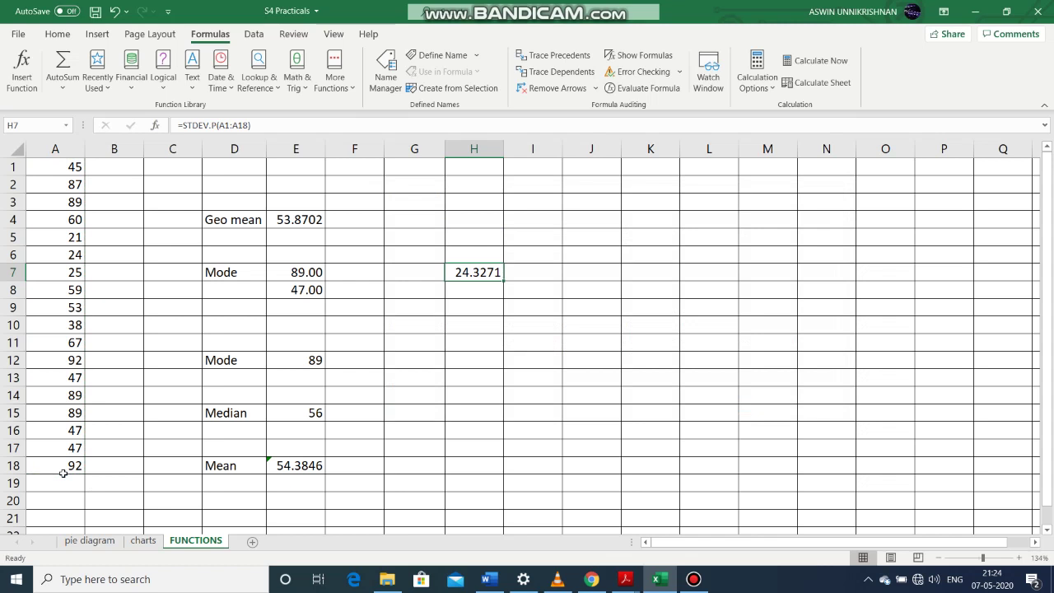
Step: Label the standard deviation result by entering std dev in G7
{"action": "left_click", "coordinate": [404, 270]}
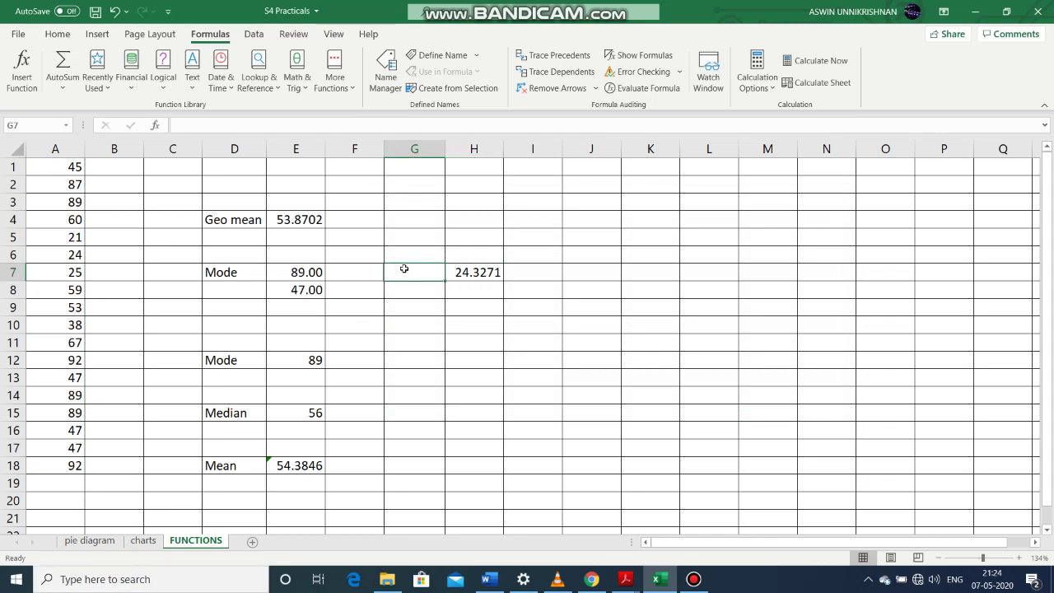
{"action": "type", "text": "std"}
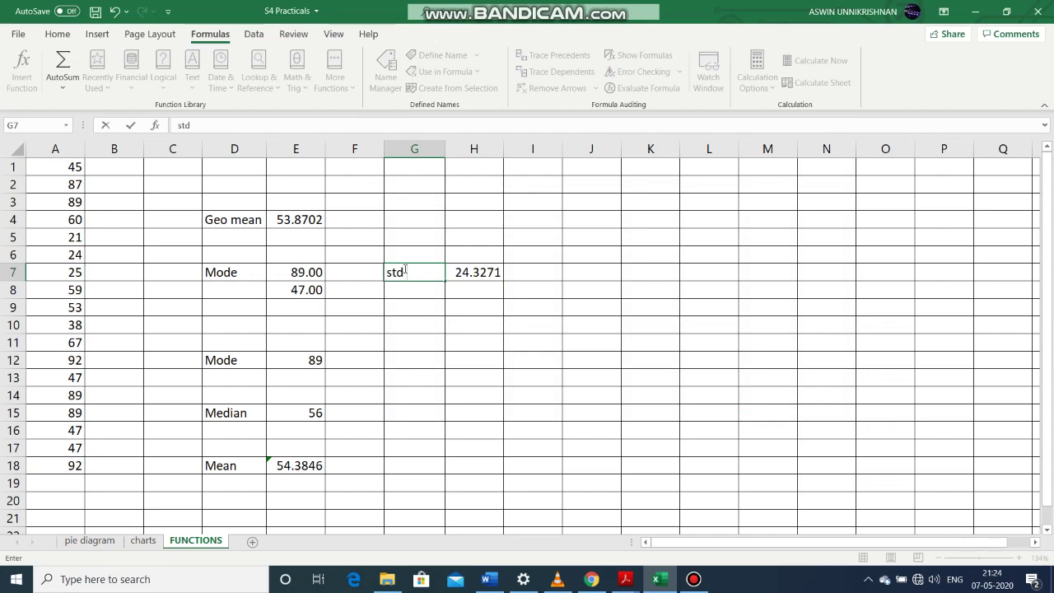
{"action": "type", "text": " dev"}
Step: Insert the AVEDEV function in H9 with A1:A18 as its number range
{"action": "left_click", "coordinate": [469, 308]}
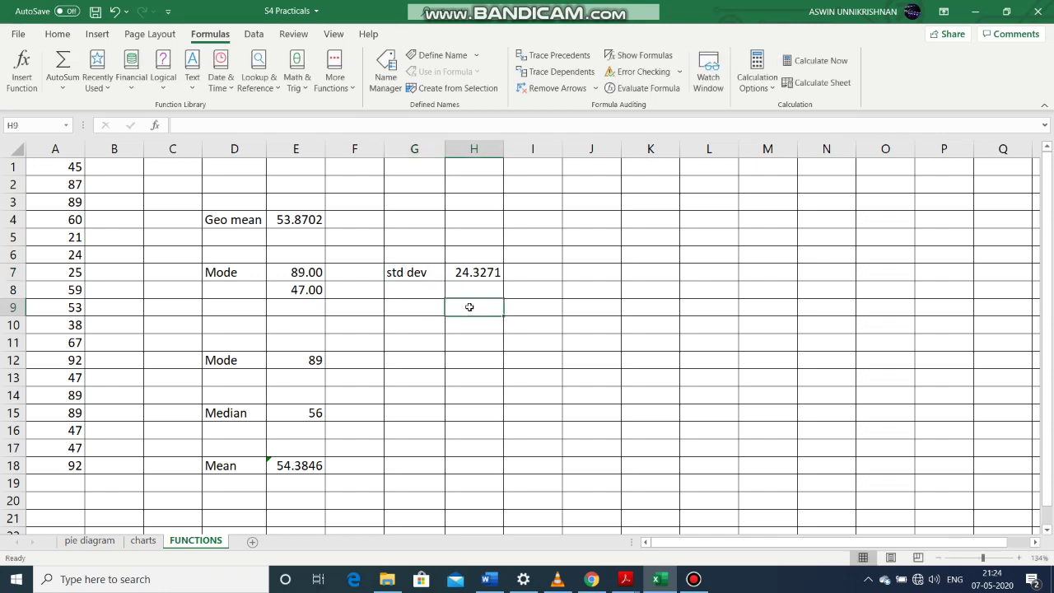
{"action": "left_click", "coordinate": [341, 80]}
{"action": "mouse_move", "coordinate": [360, 107]}
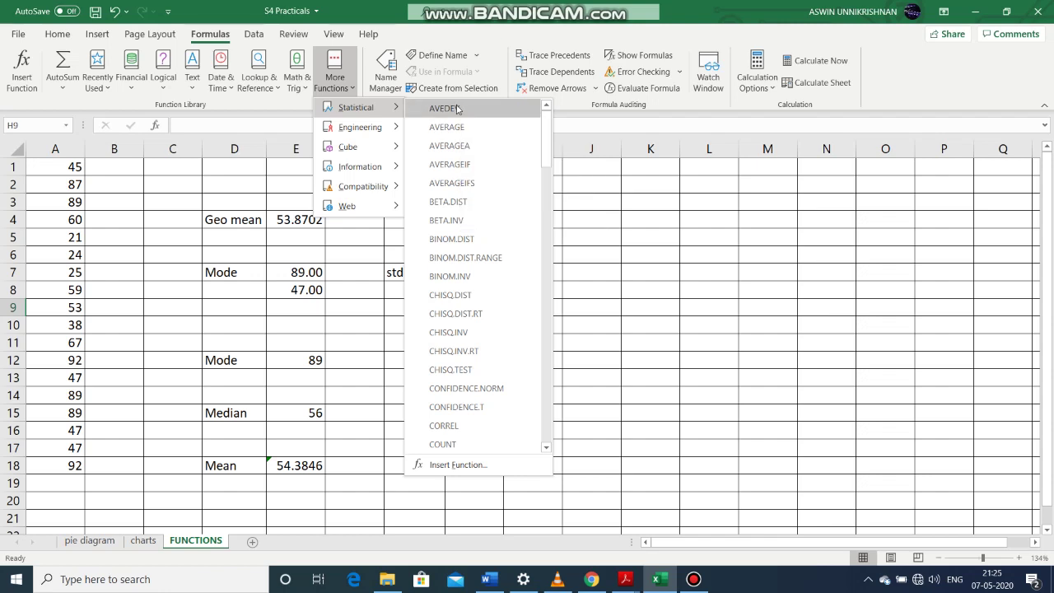
{"action": "key", "text": "Escape"}
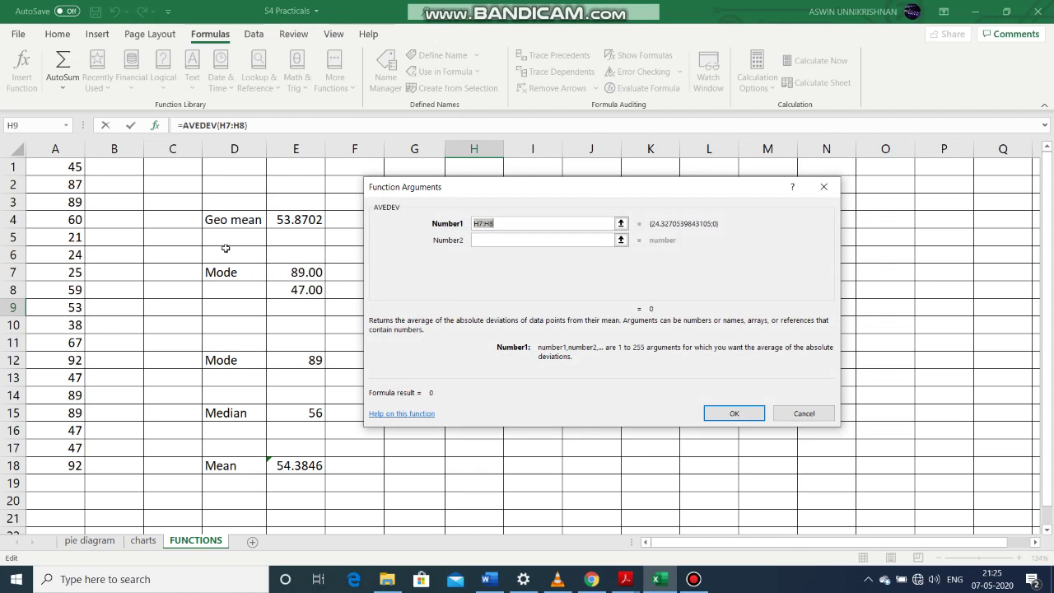
{"action": "left_click_drag", "start_coordinate": [49, 170], "coordinate": [69, 466]}
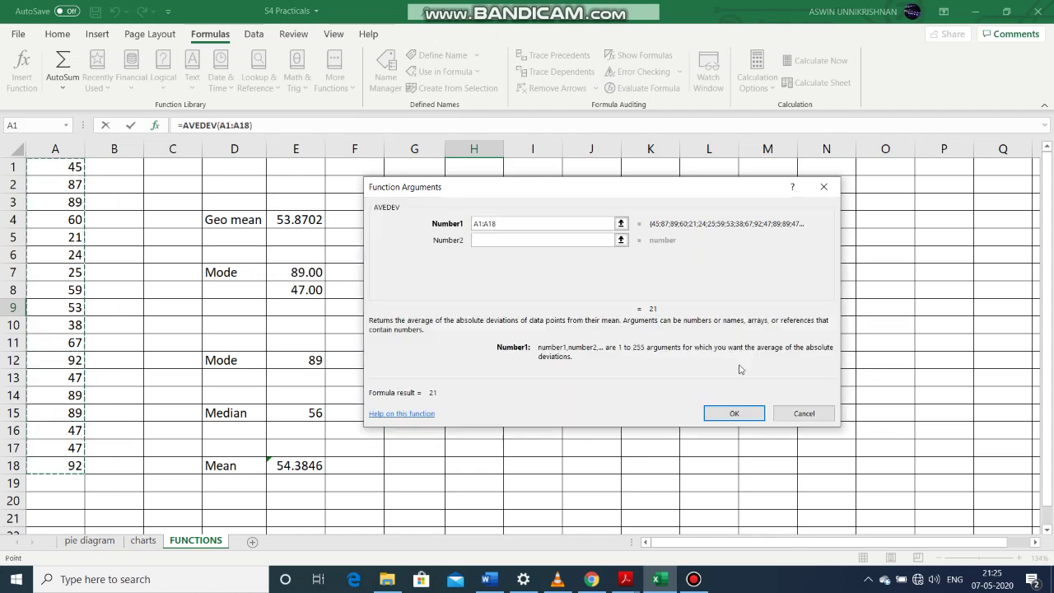
{"action": "left_click", "coordinate": [734, 413]}
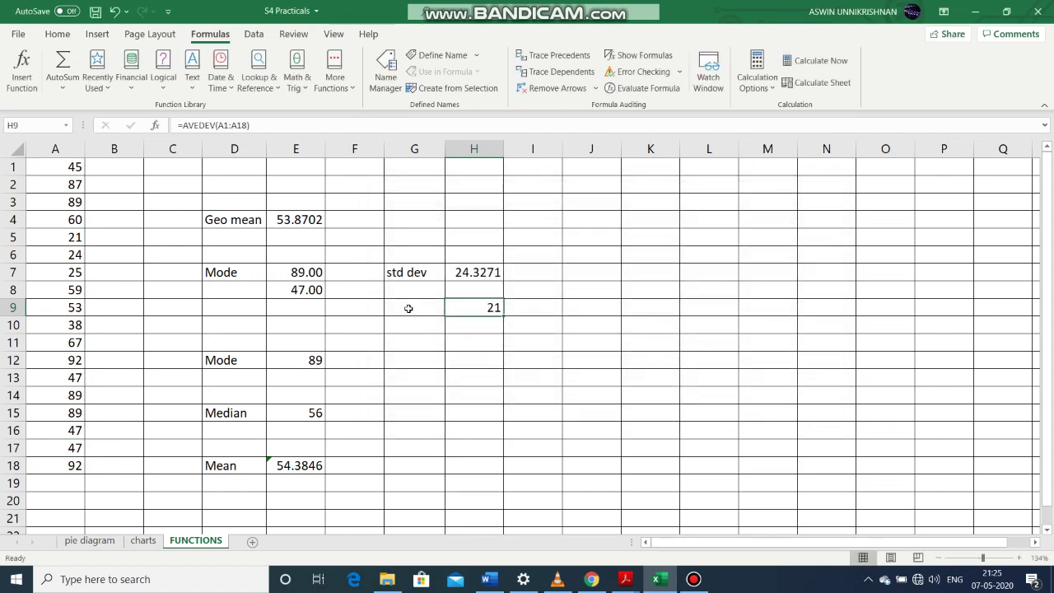
Step: Label the average deviation result by entering Mean dev in G9
{"action": "left_click", "coordinate": [409, 308]}
{"action": "type", "text": "Mean"}
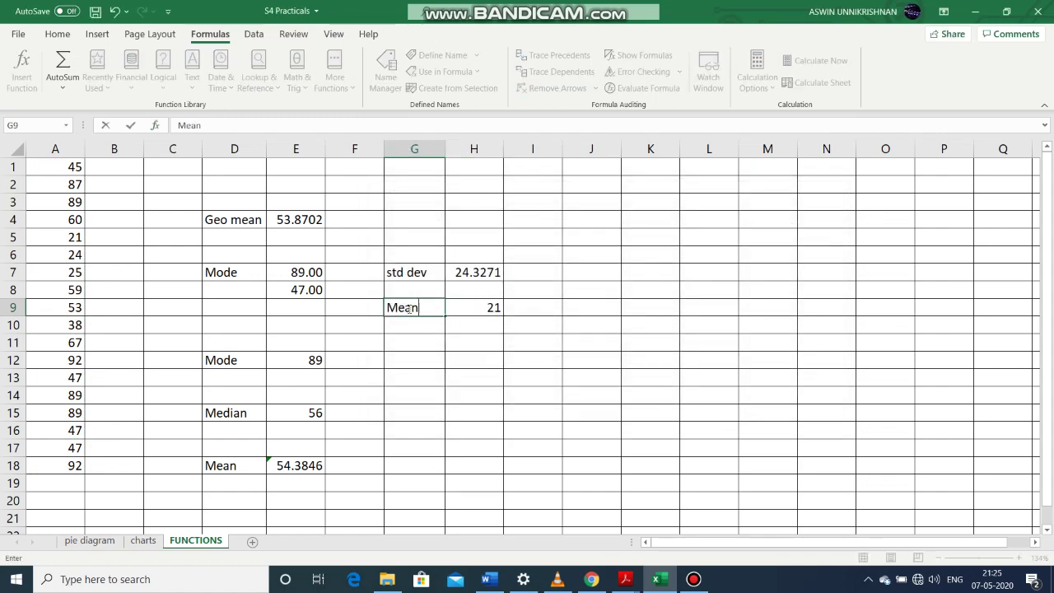
{"action": "type", "text": " dev"}
{"action": "left_click", "coordinate": [422, 338]}
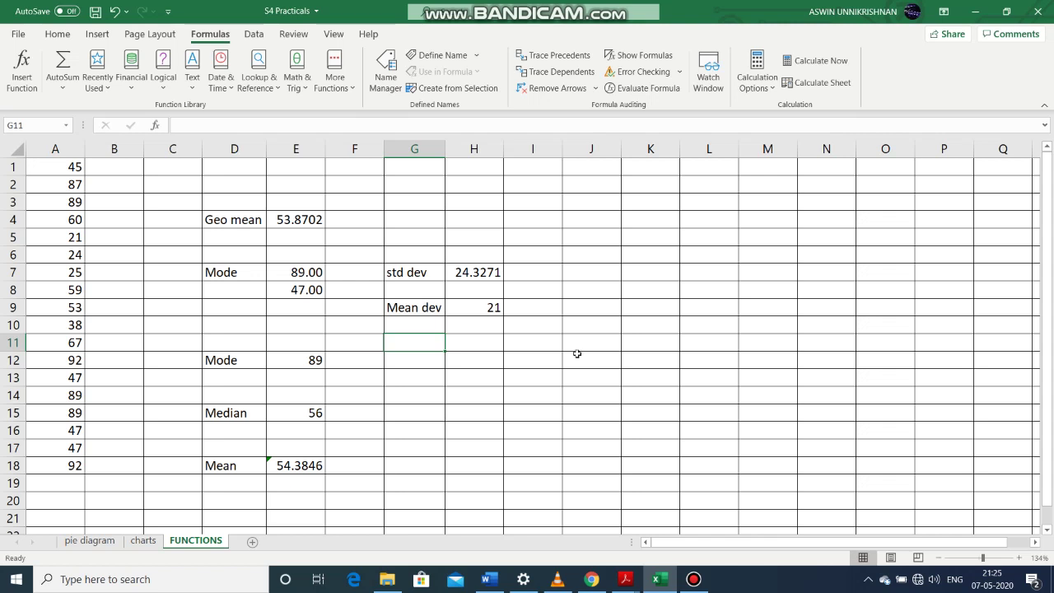
{"action": "left_click", "coordinate": [693, 580]}
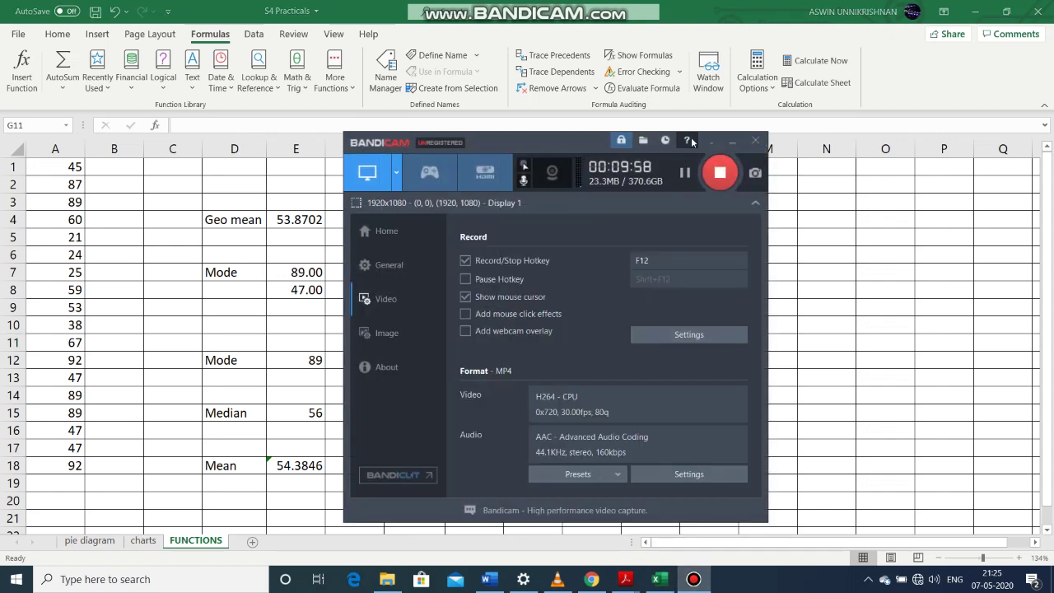